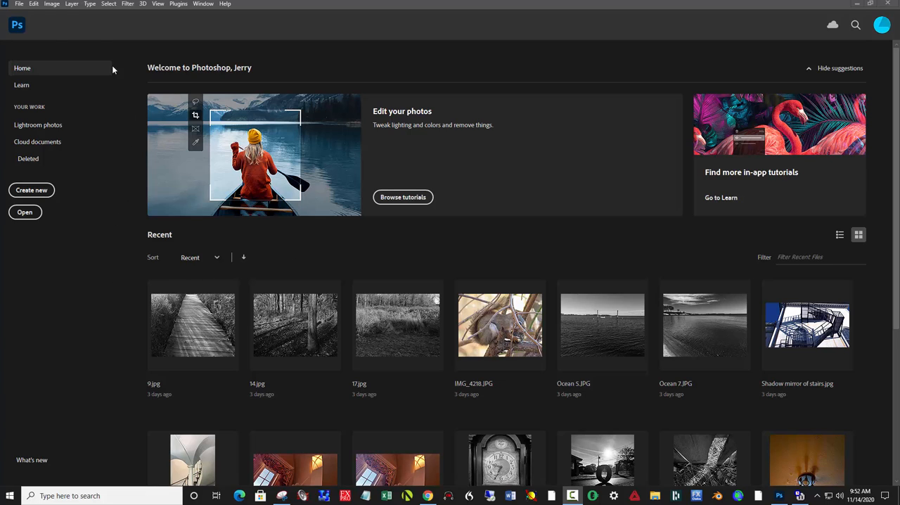
- Create a new blank document 10 by 10 inches at a resolution of 240 pixels per inch
click(20, 4)
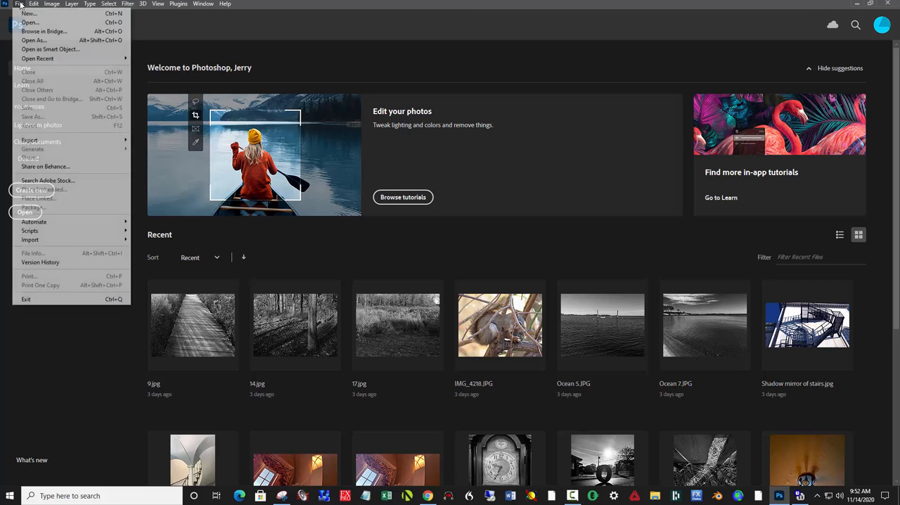
click(24, 14)
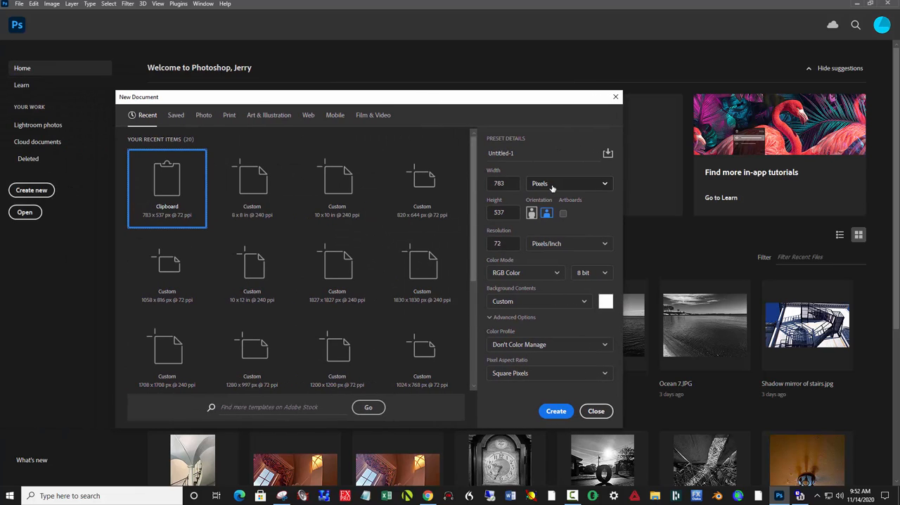
click(553, 185)
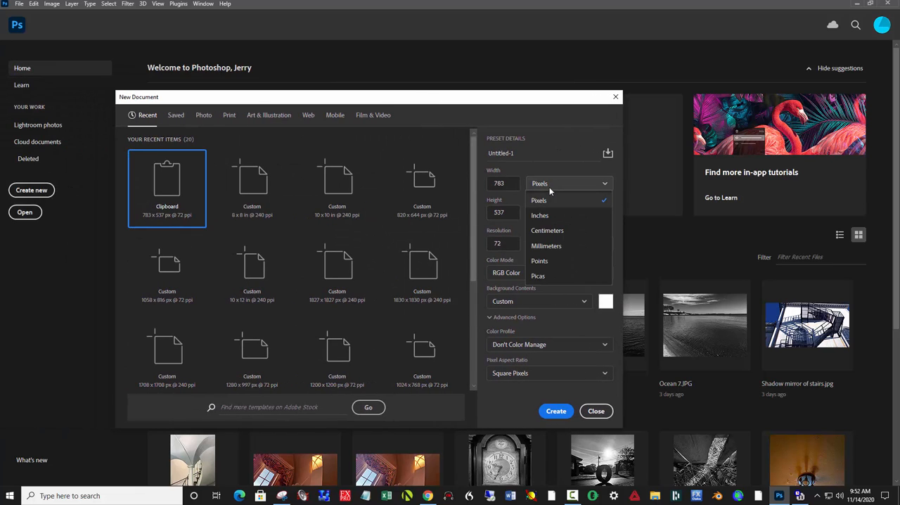
click(547, 213)
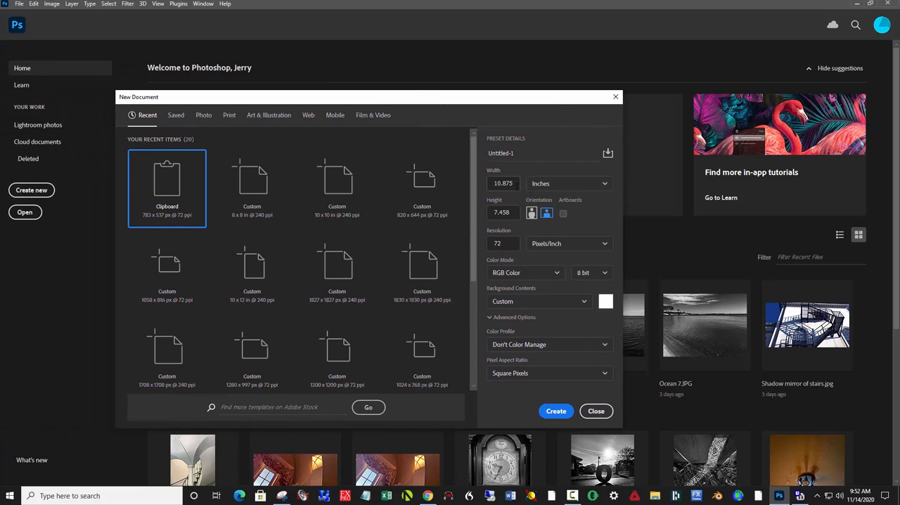
double_click(507, 184)
text(10)
key(Tab)
text(1)
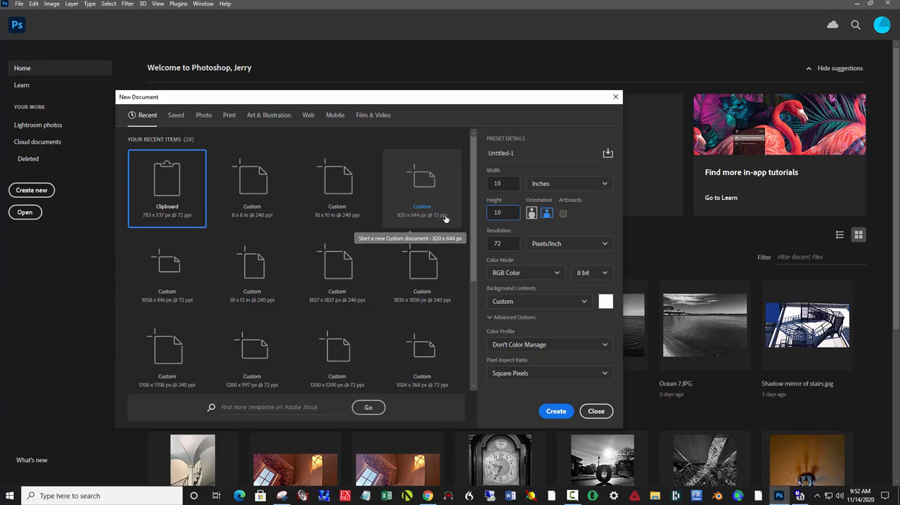
key(Tab)
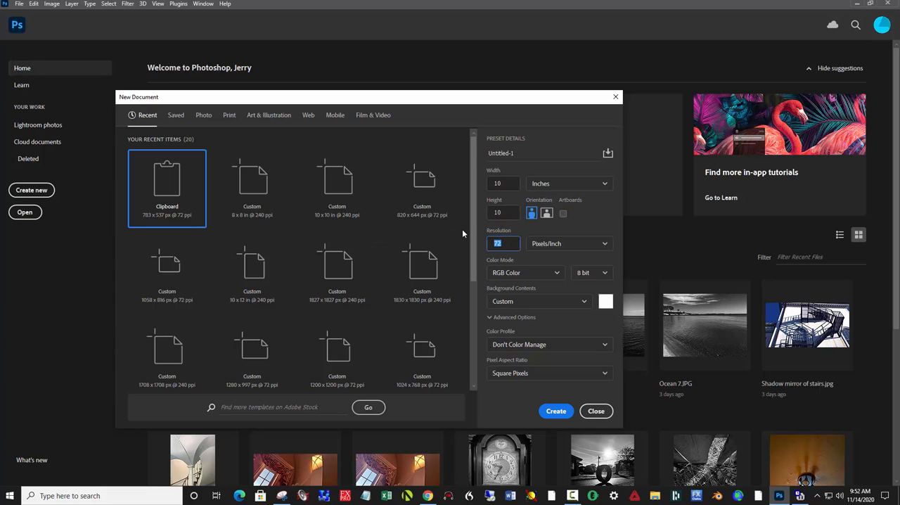
text(240)
click(563, 414)
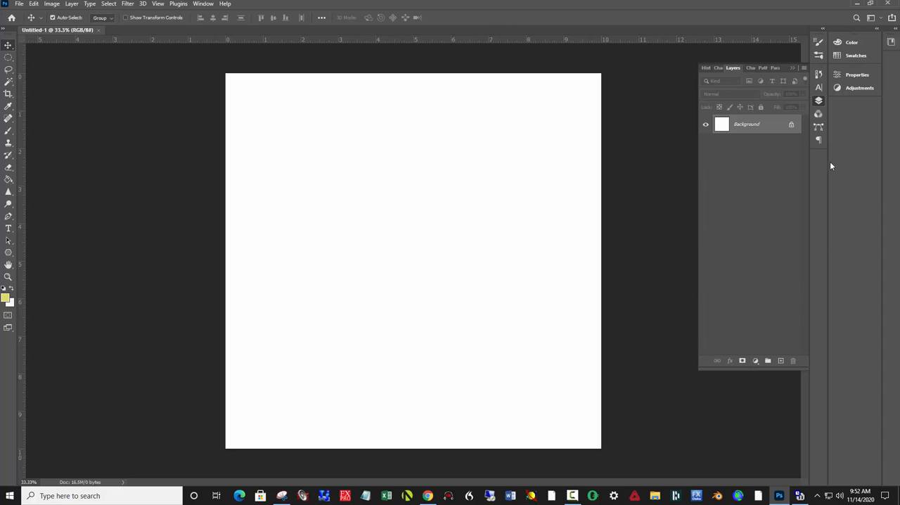
- Add a new empty layer and draw a circular marquee selection about 4.5 inches across near the canvas centre
click(820, 103)
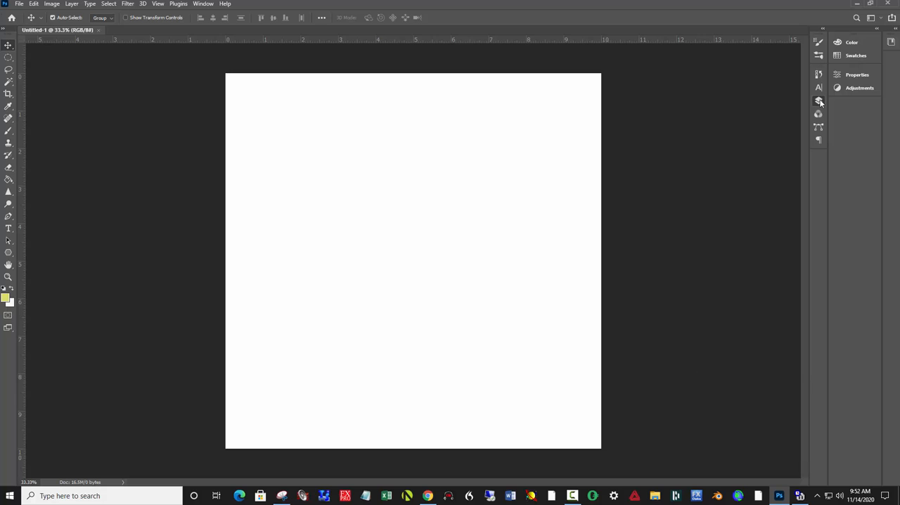
click(819, 103)
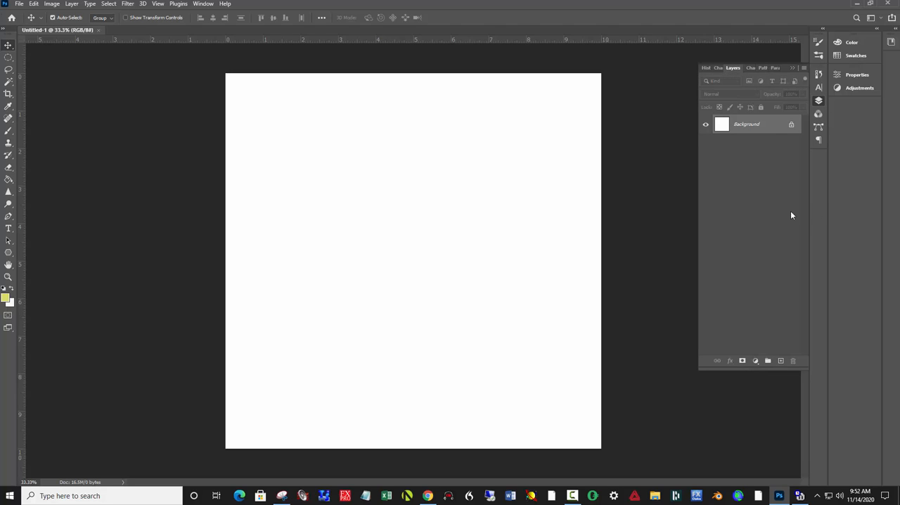
click(781, 361)
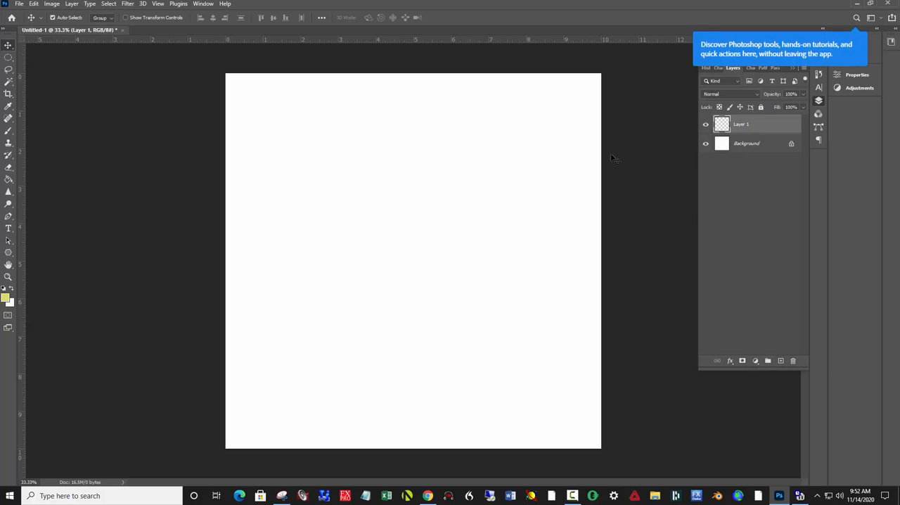
click(8, 59)
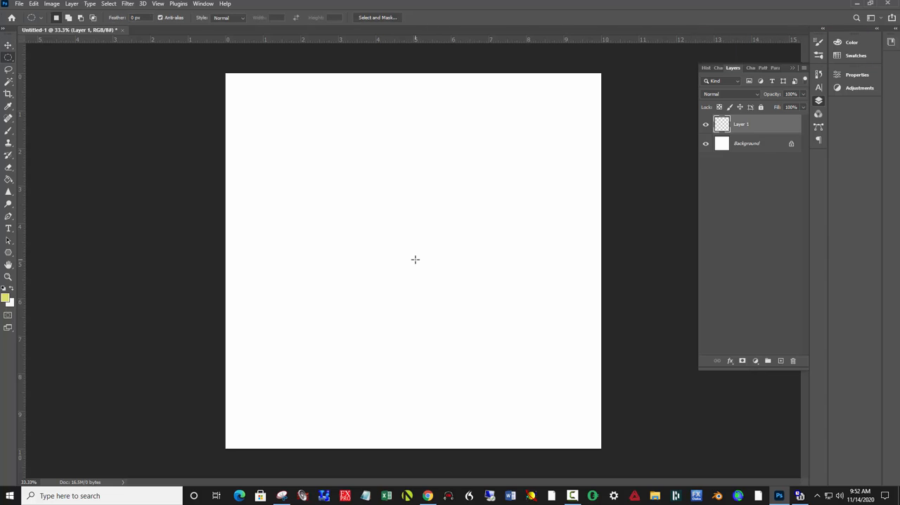
drag(411, 261, 486, 371)
- Reset the foreground and background colours to default and stroke the circular selection with 120 px black, centred on the selection edge
click(33, 4)
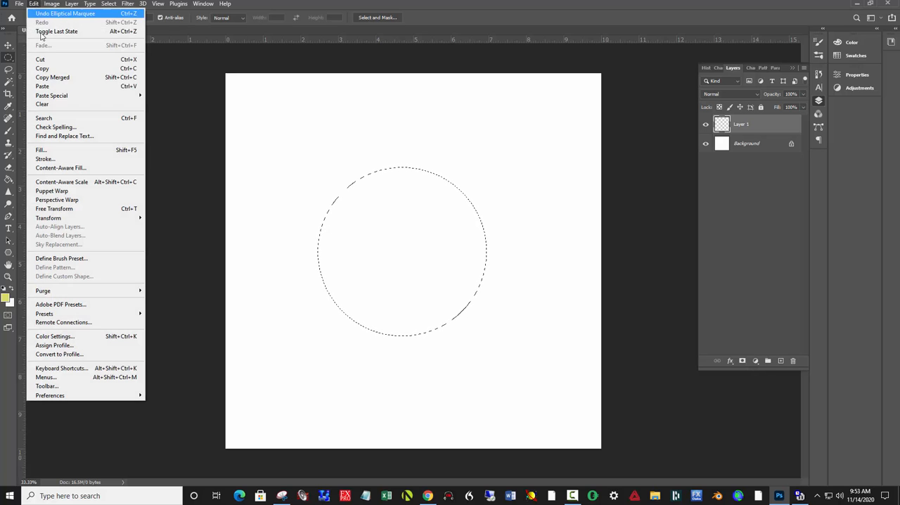
click(7, 289)
click(7, 289)
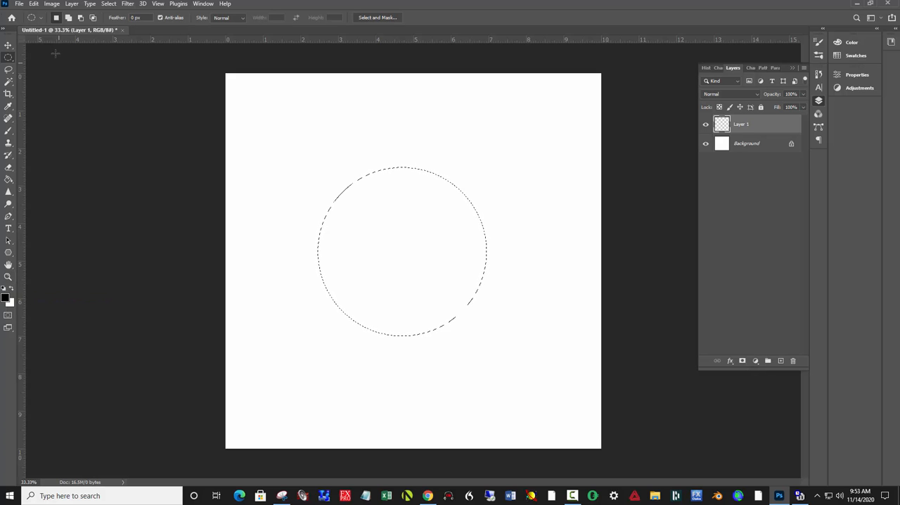
click(33, 3)
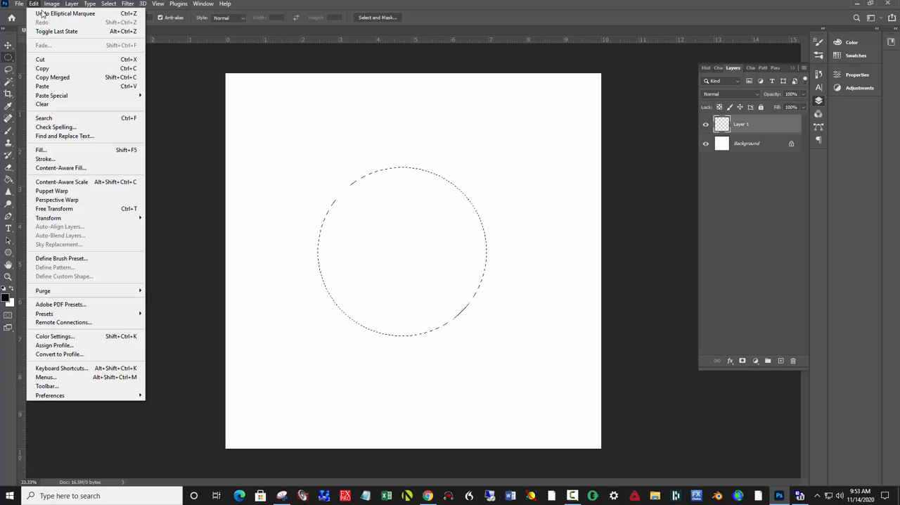
click(76, 159)
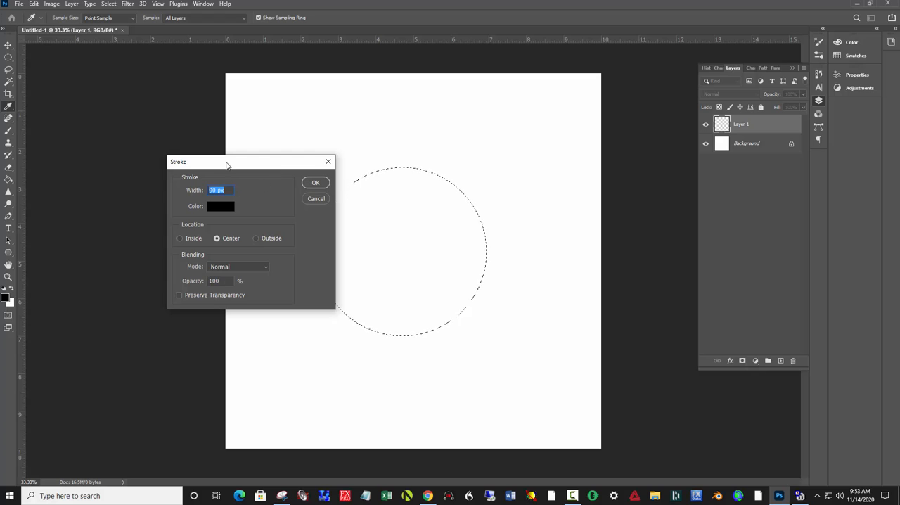
text(120)
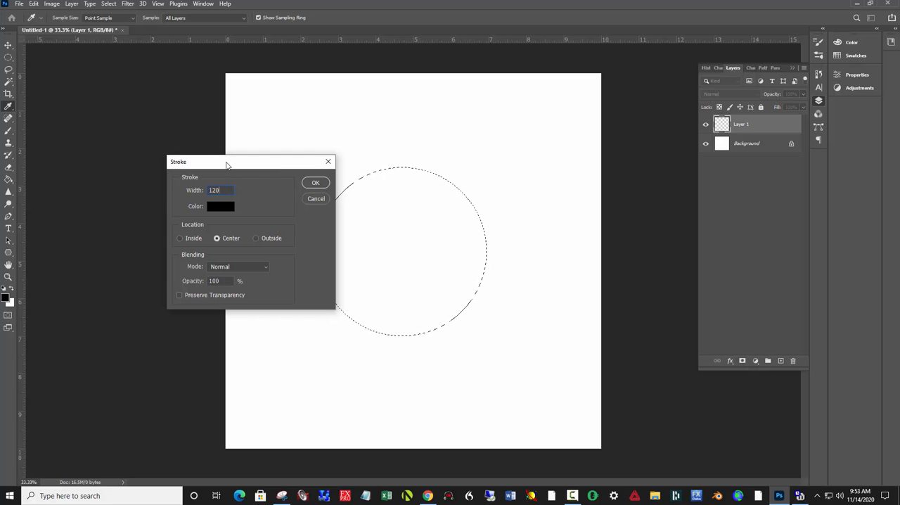
click(310, 185)
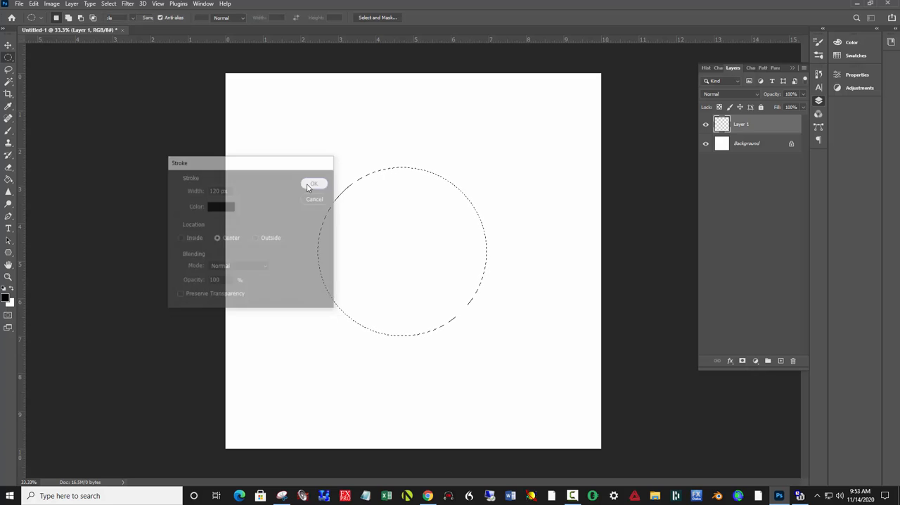
- Stroke the same circular selection with a centred 90 px line in near-white, colour fefafa
click(34, 5)
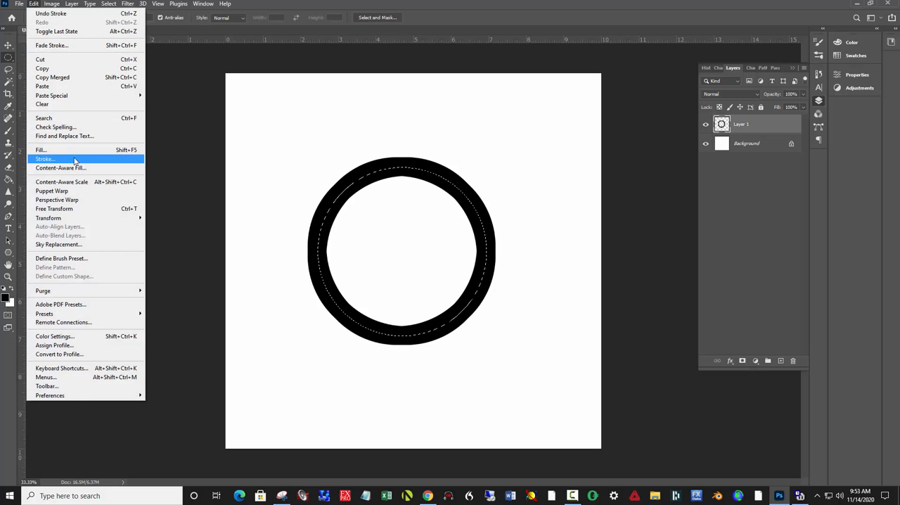
click(49, 159)
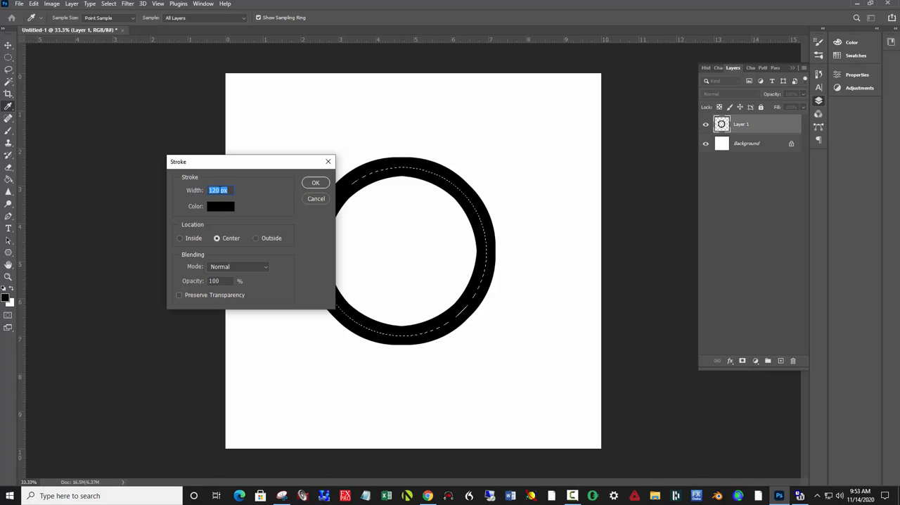
text(90)
click(217, 208)
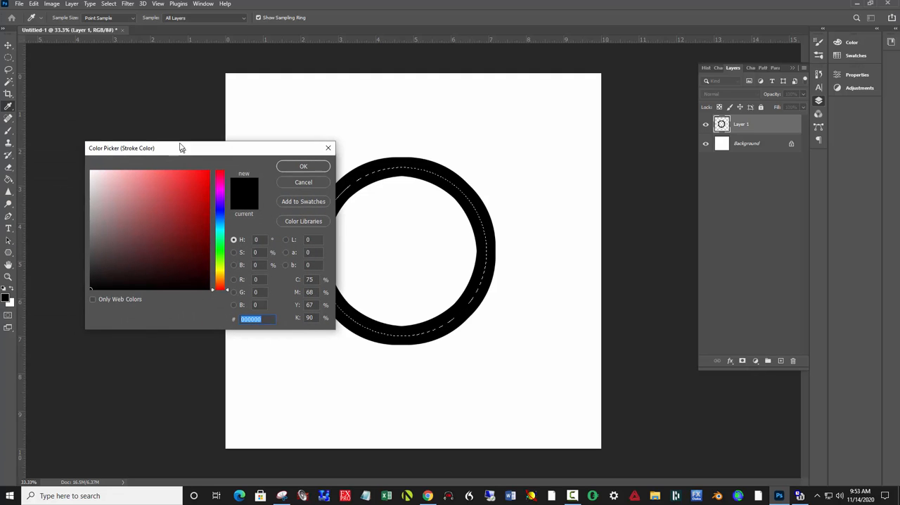
click(92, 170)
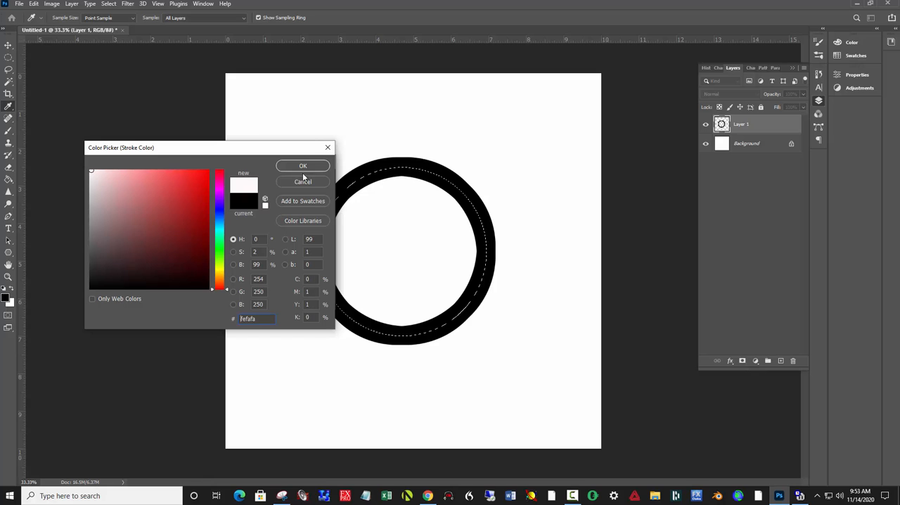
click(312, 166)
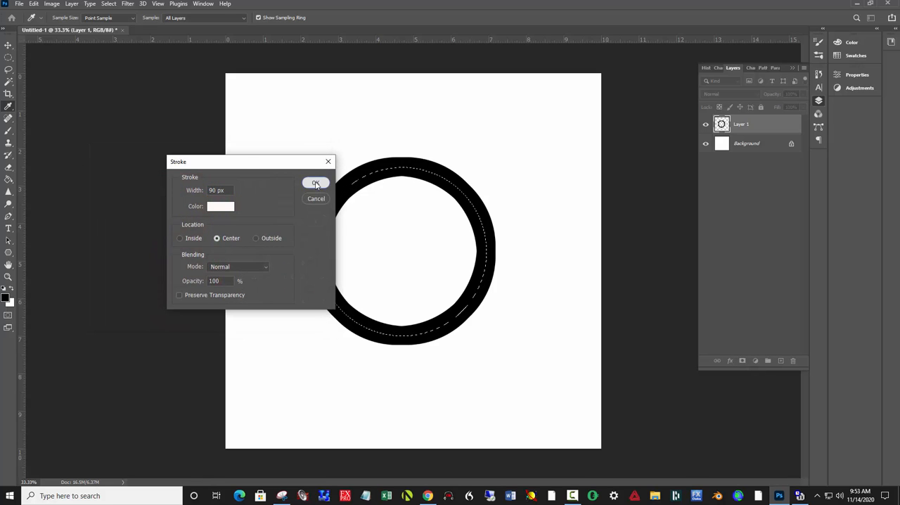
click(315, 183)
- Deselect the circle and duplicate the ring layer twice
key(m)
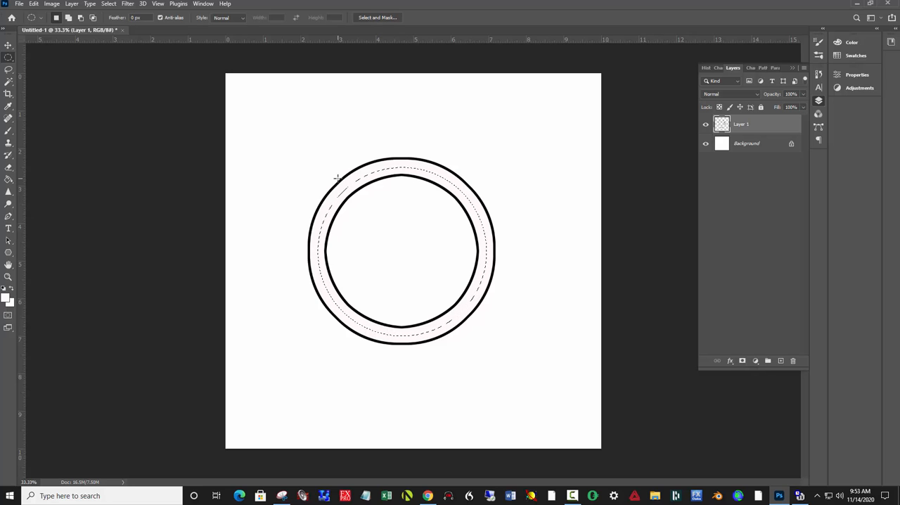
key(ctrl+d)
key(ctrl+j)
key(ctrl+j)
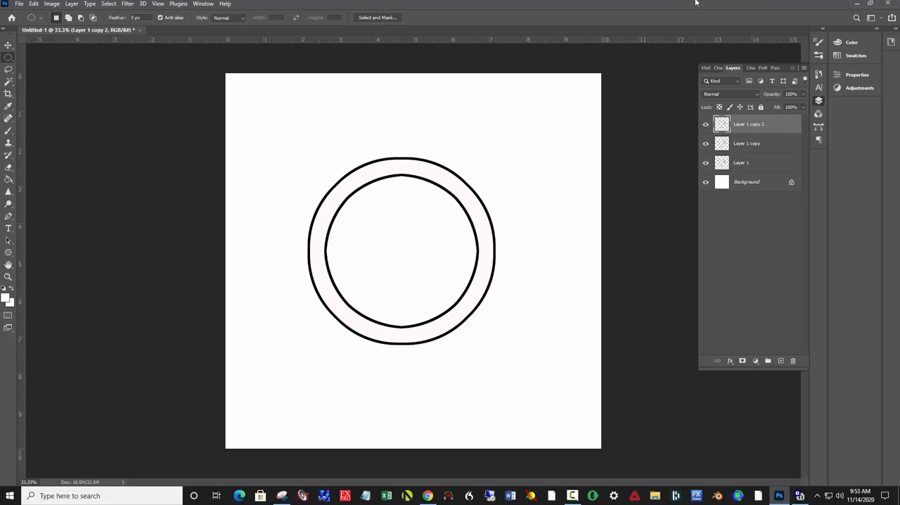
- Arrange the three rings in an overlapping triangle, with one ring centred above two level rings at the lower left and lower right
key(v)
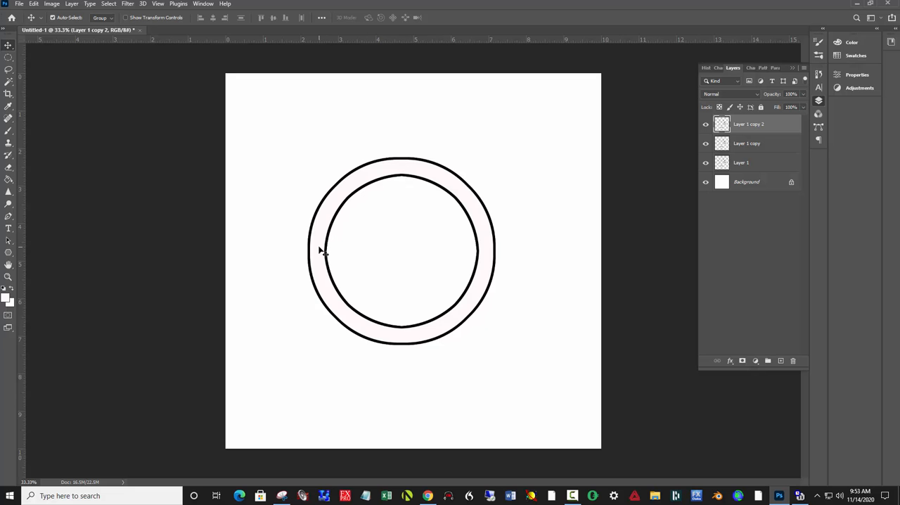
drag(320, 260, 277, 326)
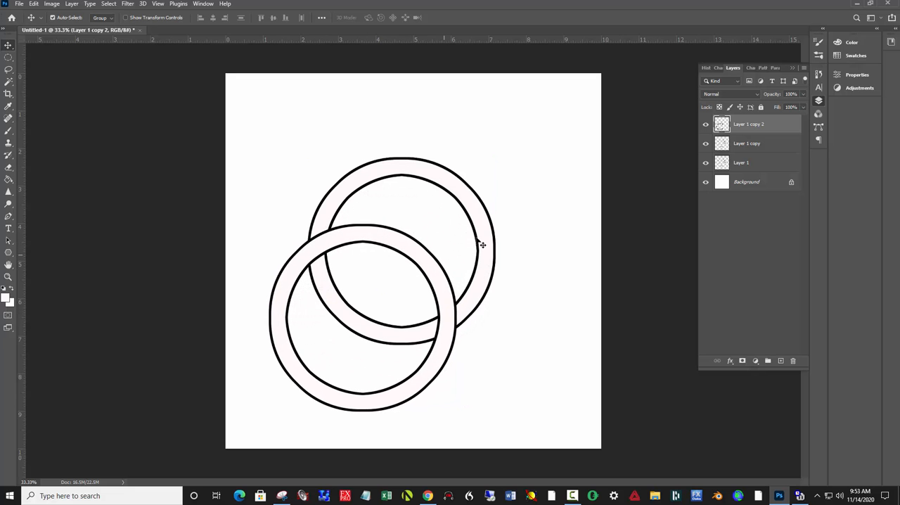
click(484, 255)
drag(487, 256, 556, 317)
drag(401, 169, 412, 171)
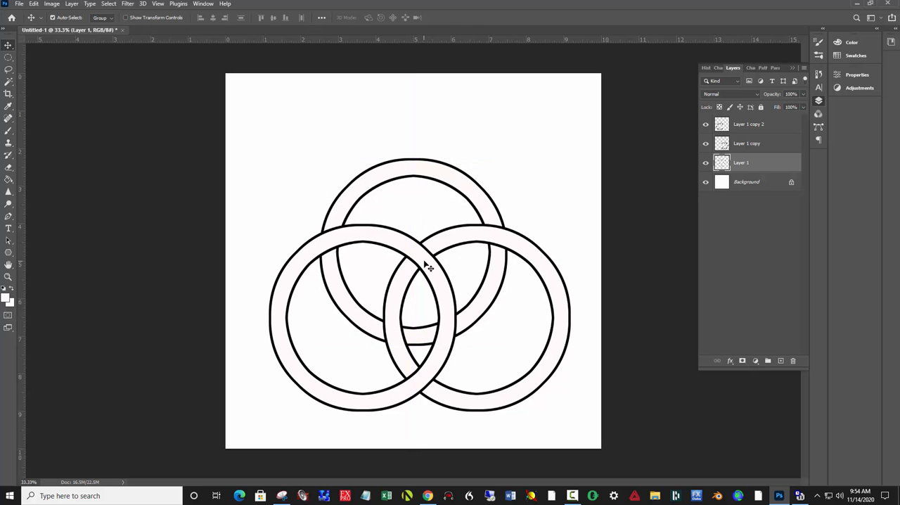
drag(428, 267, 422, 265)
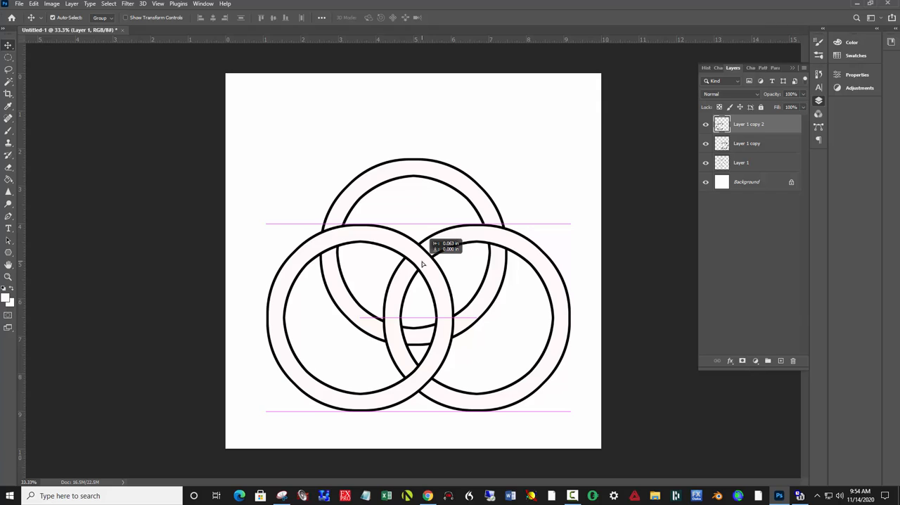
drag(423, 264, 423, 263)
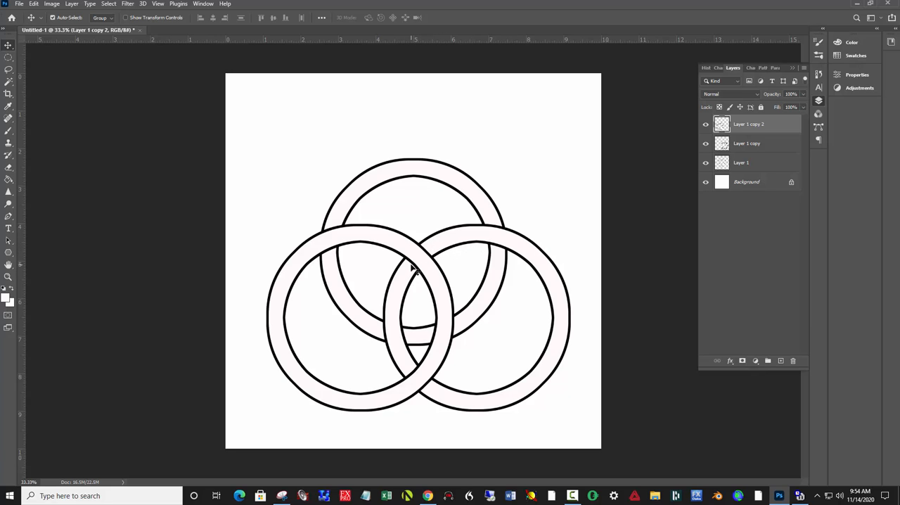
- Lasso the lower-right ring's segment where it crosses the lower-left ring near their upper intersection, and copy it to a new layer
click(448, 253)
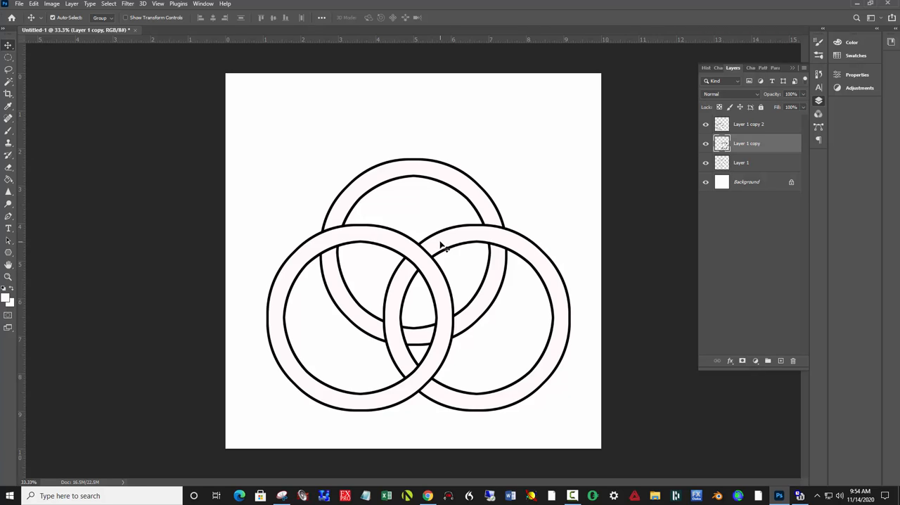
key(l)
click(417, 229)
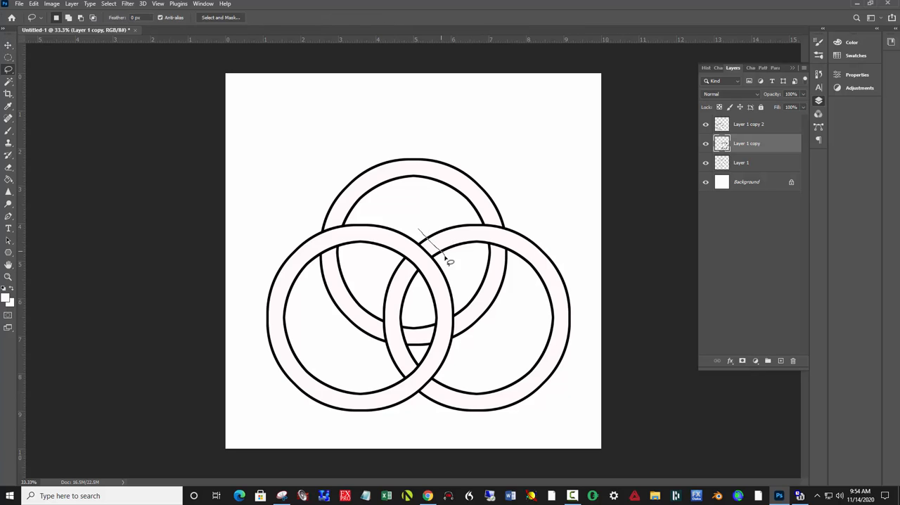
click(444, 254)
click(419, 279)
click(394, 262)
click(418, 231)
key(ctrl+j)
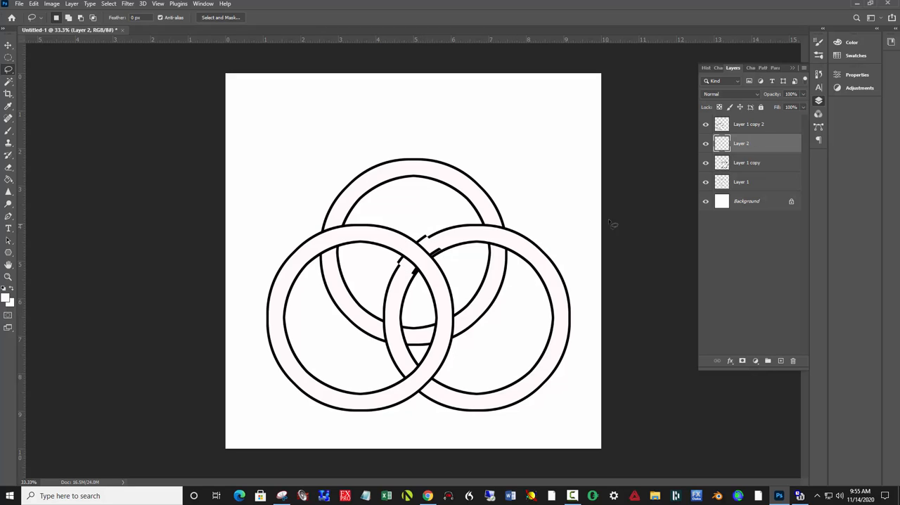
- Move the copied segment's layer to the top of the layer stack and nudge it into alignment with the lower-right ring
drag(749, 148, 753, 123)
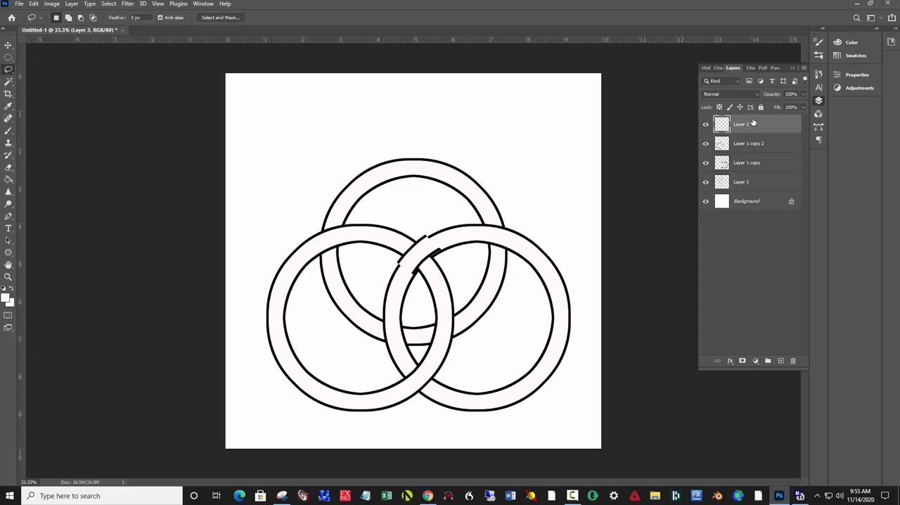
key(v)
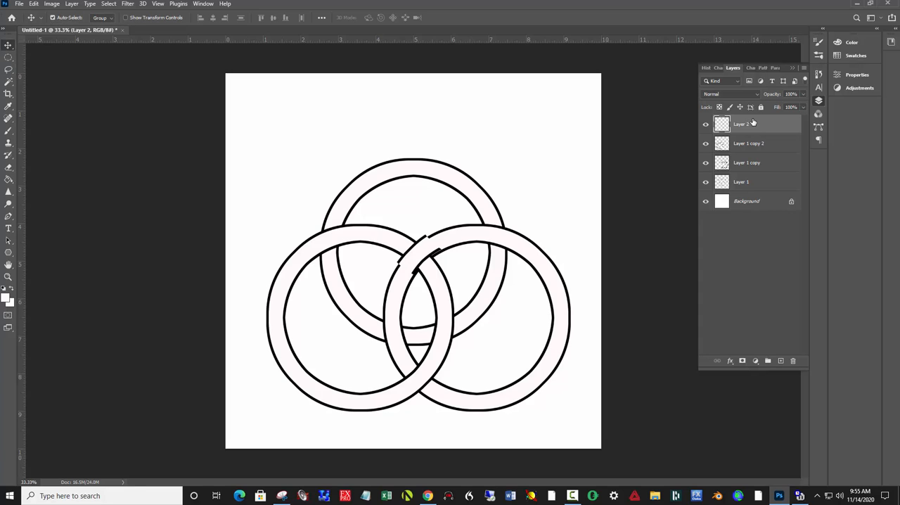
key(Right)
key(Right)
key(Down)
key(Down)
key(Down)
key(Down)
key(Down)
key(Down)
key(Down)
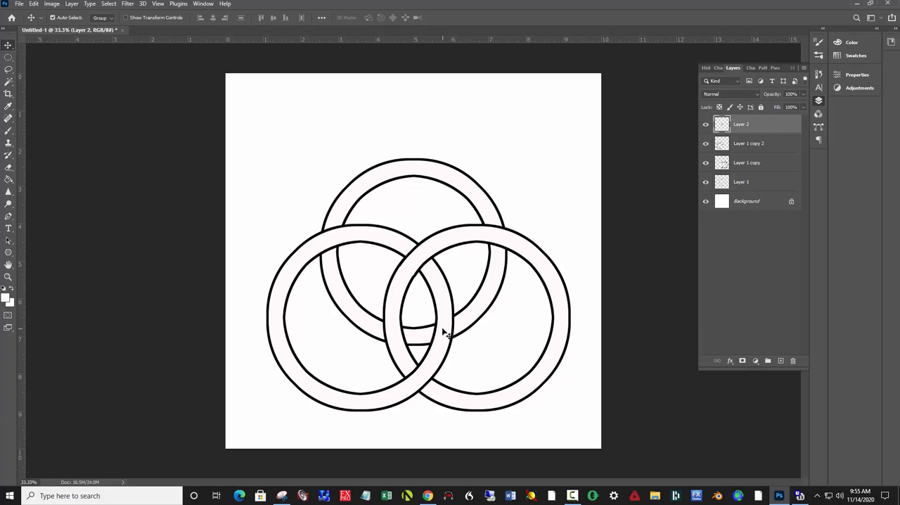
- Lasso the lower-right ring's segment at its lower crossing with the lower-left ring, copy it to a new layer and move that layer above Layer 1 copy 2
click(400, 352)
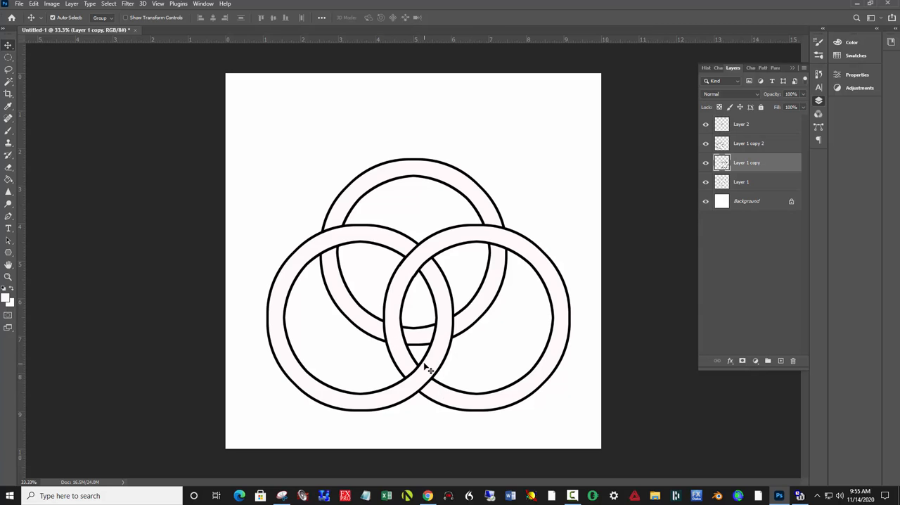
key(l)
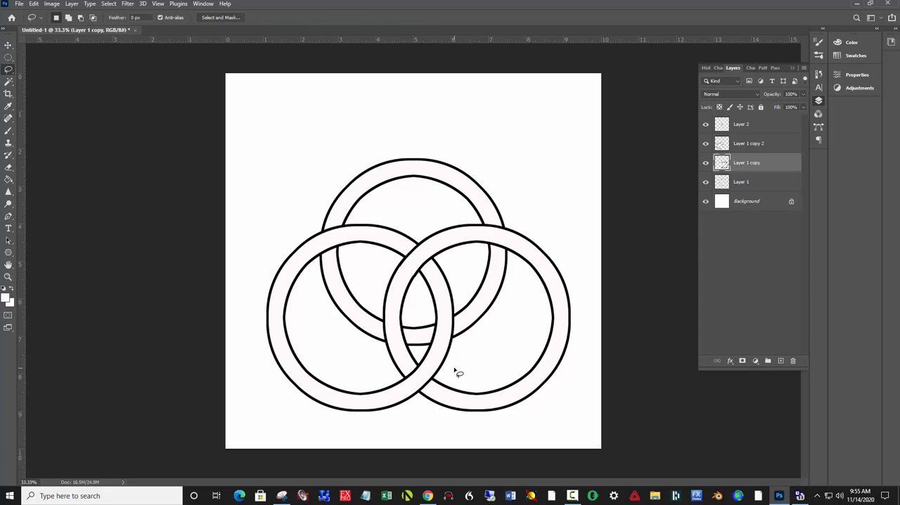
mouse_move(445, 372)
mouse_down()
mouse_move(416, 399)
mouse_move(394, 371)
mouse_move(420, 353)
mouse_move(454, 376)
mouse_up()
key(ctrl+j)
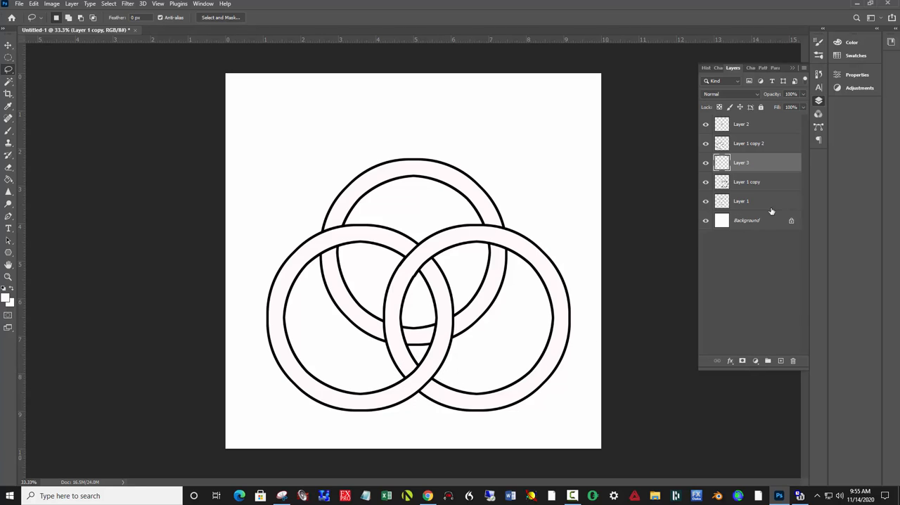
drag(764, 166, 768, 133)
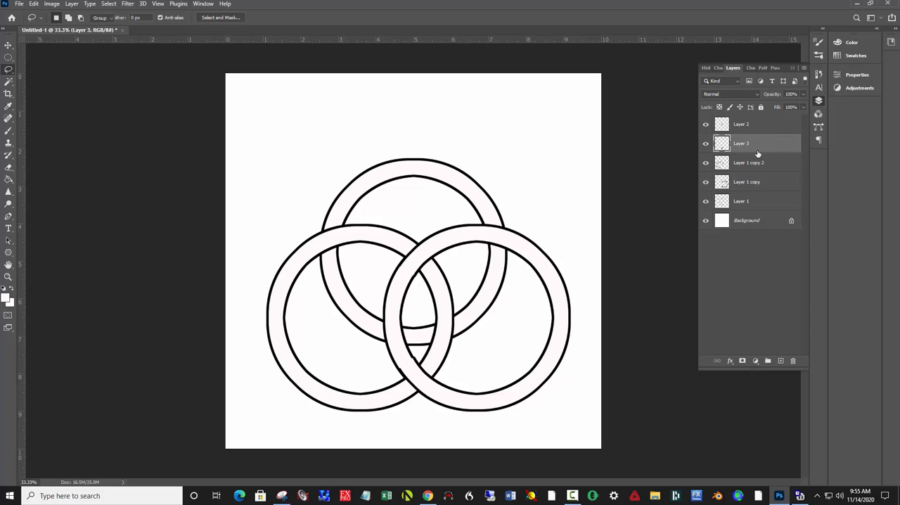
key(v)
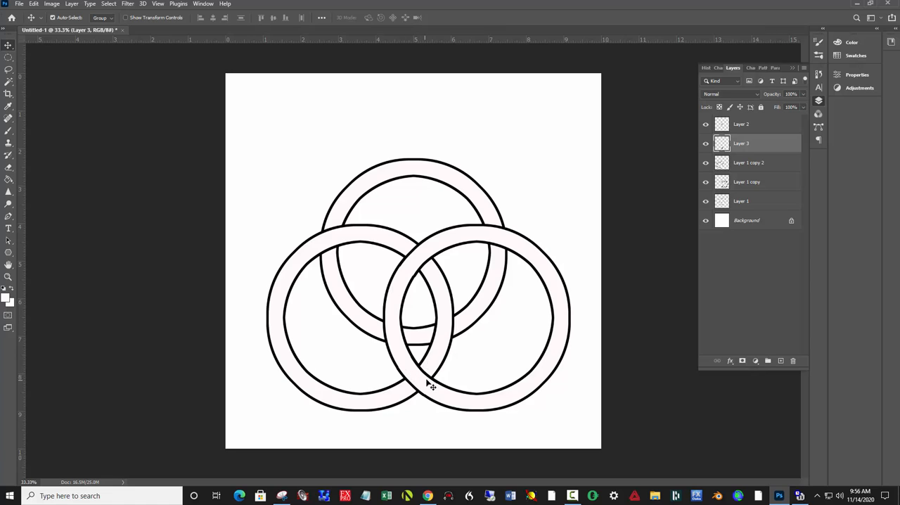
- Lasso the upper ring's lower segment where it crosses the lower-right ring's left side, and copy it to a new layer
click(366, 321)
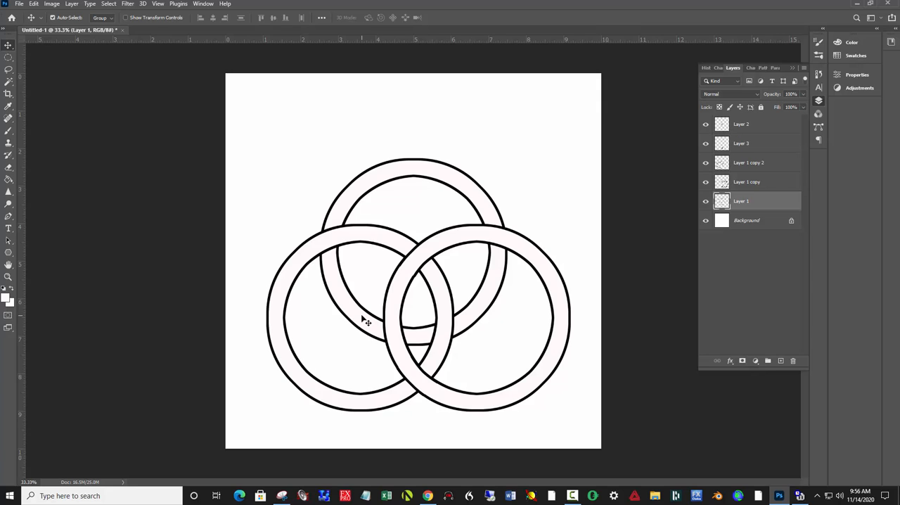
key(l)
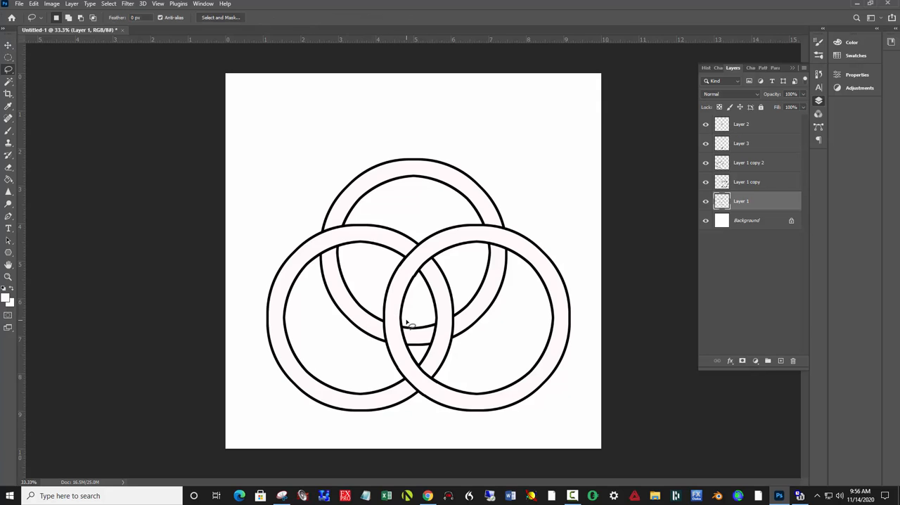
mouse_move(406, 322)
mouse_down()
mouse_move(416, 349)
mouse_move(374, 345)
mouse_move(383, 318)
mouse_move(417, 322)
mouse_up()
key(Delete)
key(ctrl+d)
mouse_move(408, 321)
mouse_down()
mouse_move(414, 348)
mouse_move(374, 345)
mouse_move(379, 310)
mouse_move(410, 323)
mouse_up()
key(ctrl+j)
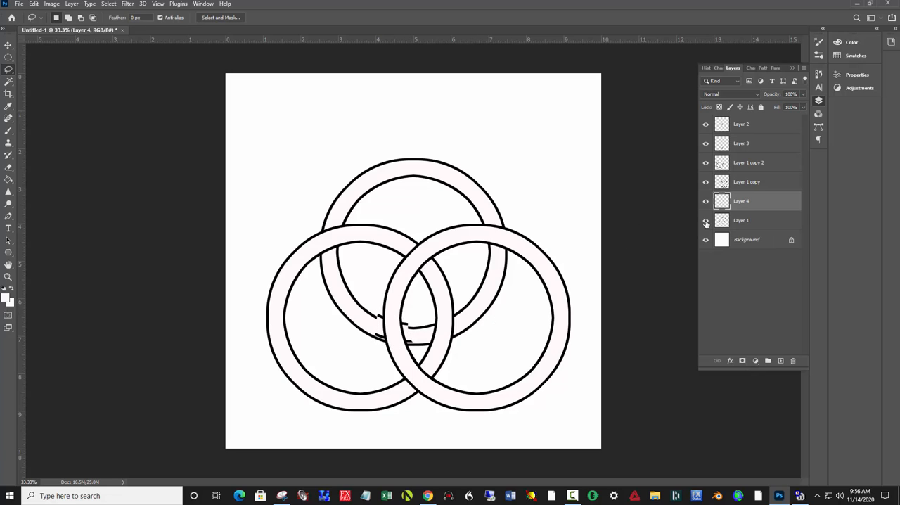
- Move the copied lower segment's layer just below Layer 2 and nudge it down into alignment with the upper ring
drag(742, 206, 743, 144)
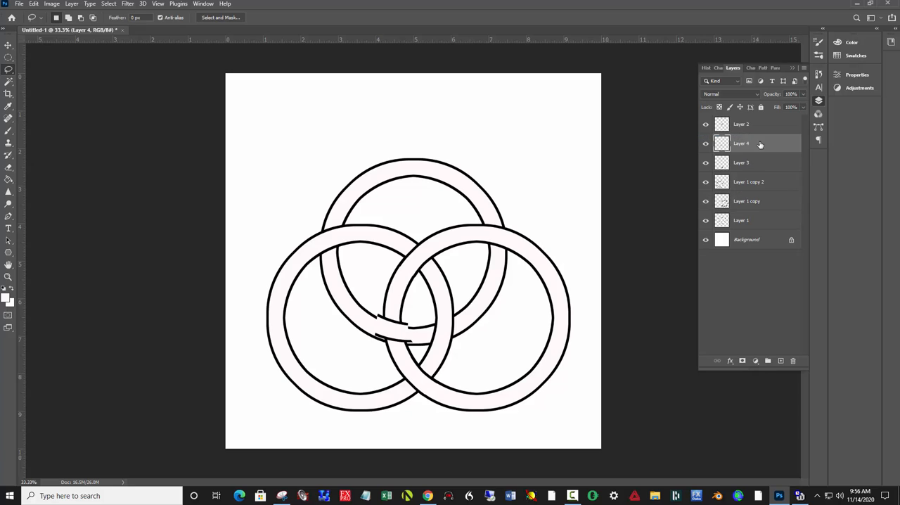
key(v)
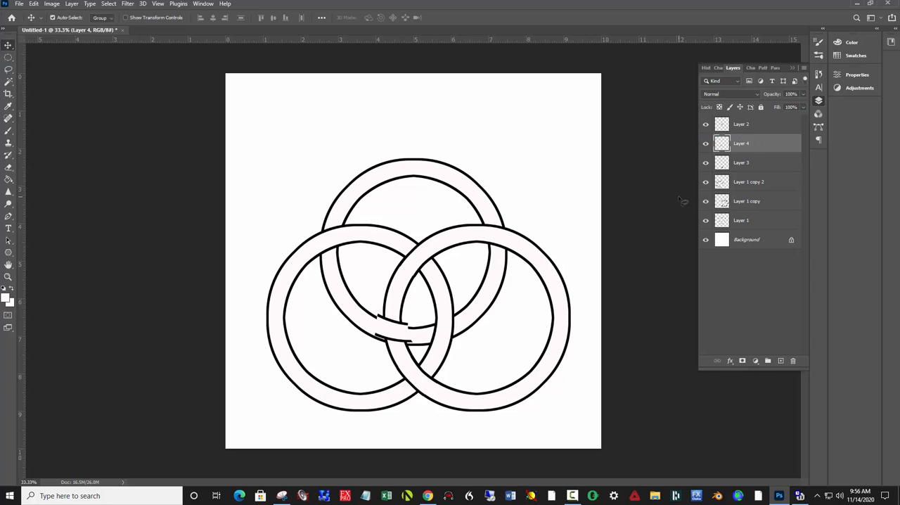
key(Down)
key(Down)
key(Down)
key(Down)
key(Down)
key(Down)
key(Down)
key(Down)
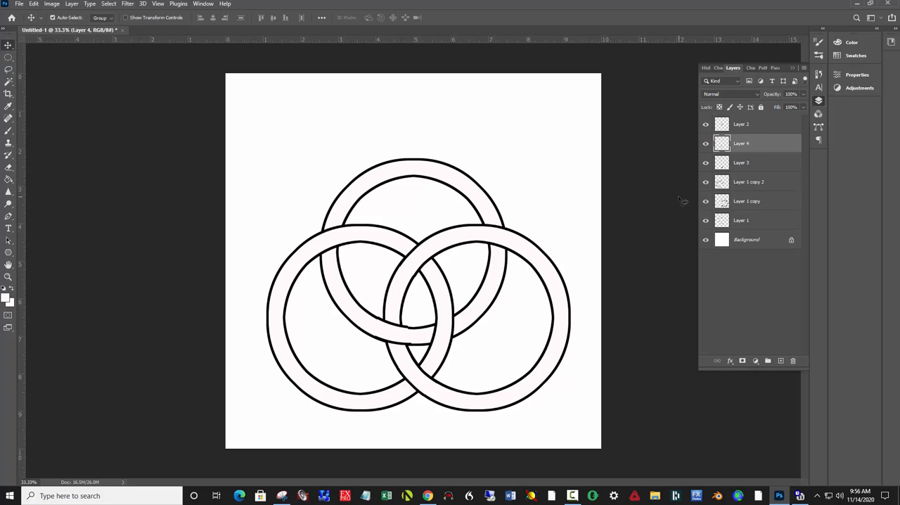
key(Down)
key(Down)
key(Down)
key(Down)
key(Down)
- Lasso the upper ring's right segment where it crosses the top of the lower-right ring, and copy it to a new layer
click(497, 253)
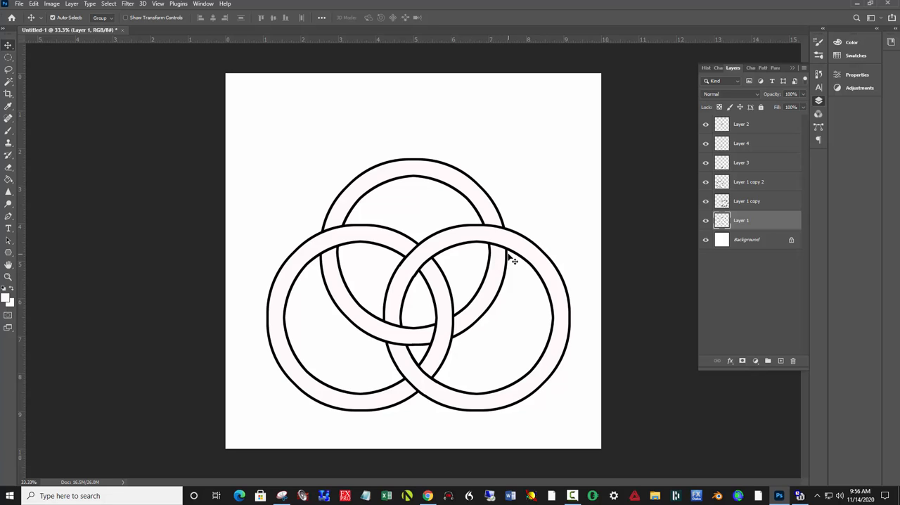
key(l)
mouse_move(472, 214)
mouse_down()
mouse_move(520, 220)
mouse_move(518, 261)
mouse_move(483, 255)
mouse_move(477, 219)
mouse_up()
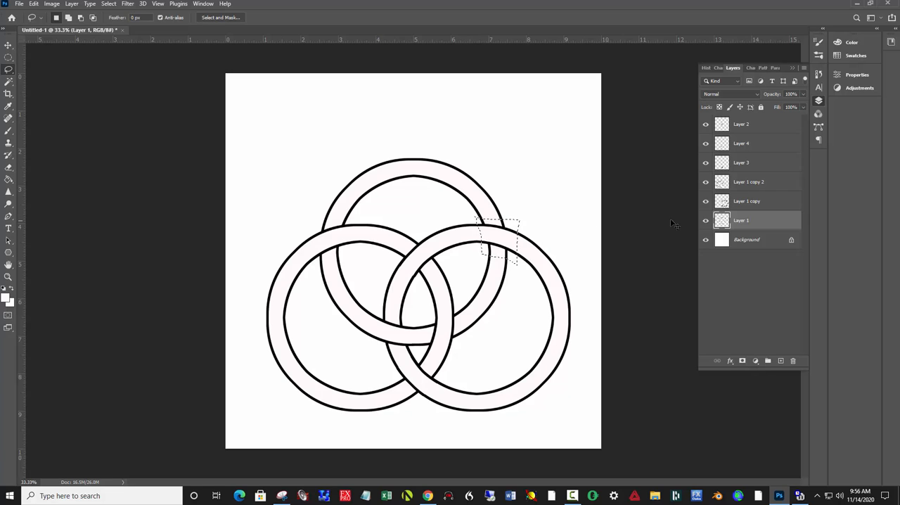
key(ctrl+j)
- Move the copied right segment's layer just below Layer 2 and nudge it left into alignment with the upper ring
drag(780, 220, 781, 141)
key(v)
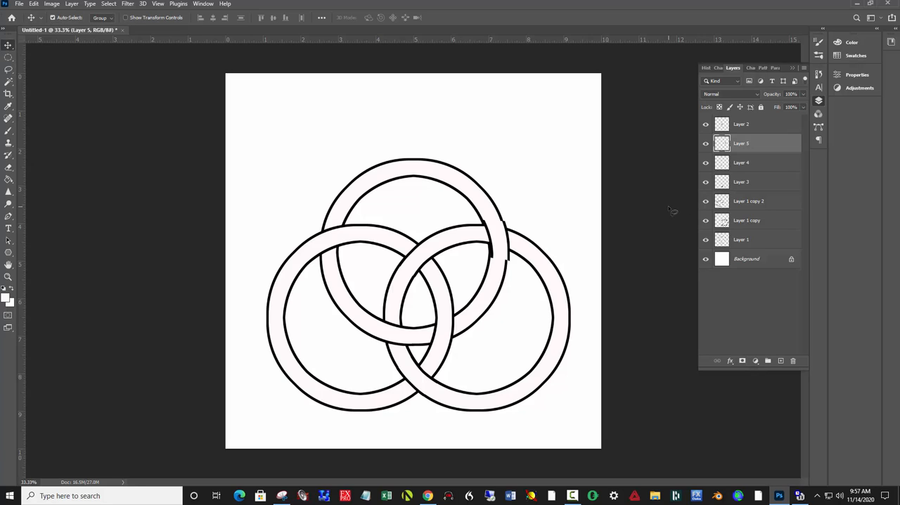
key(shift+Left)
key(shift+Left)
key(shift+Left)
key(shift+Left)
key(Left)
key(Left)
key(Left)
key(Left)
key(Left)
key(Left)
key(Left)
key(Left)
key(Left)
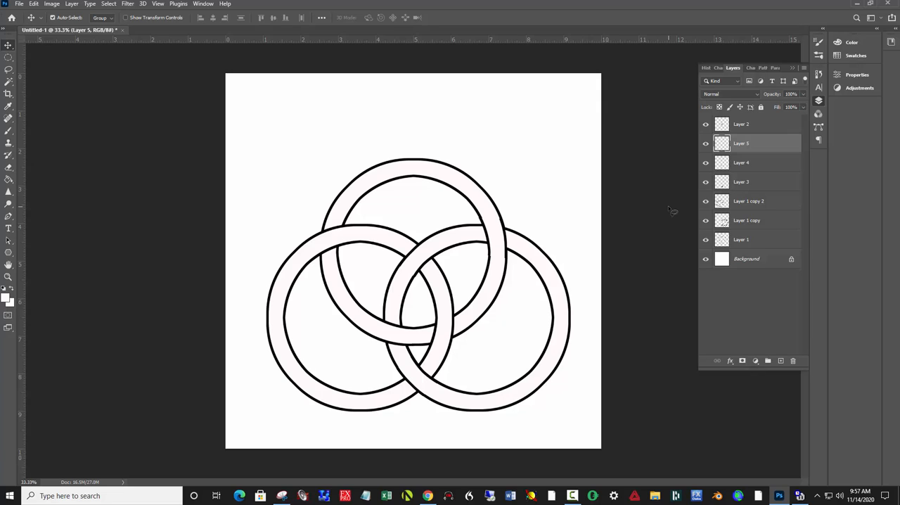
key(Left)
key(Left)
- Merge all ring and segment layers into one layer and move the interlocked rings up to centre them on the canvas
click(770, 127)
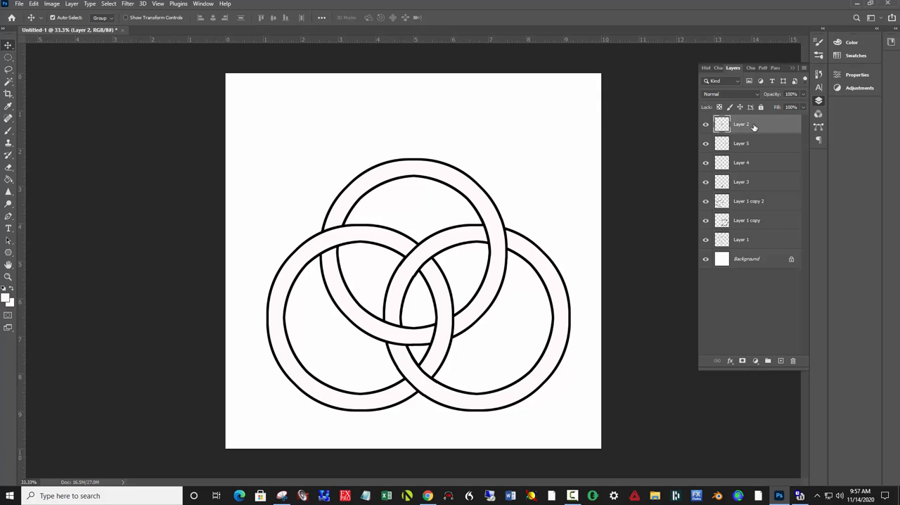
shift+click(763, 240)
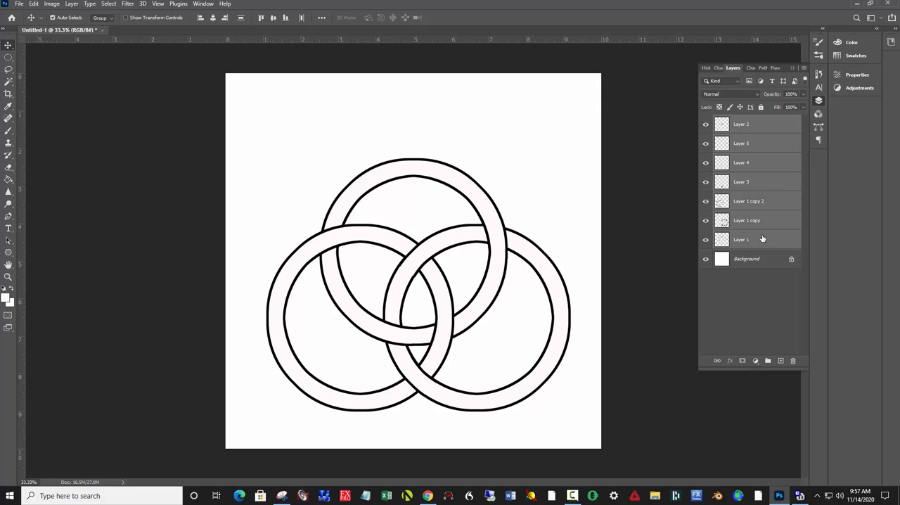
right_click(777, 185)
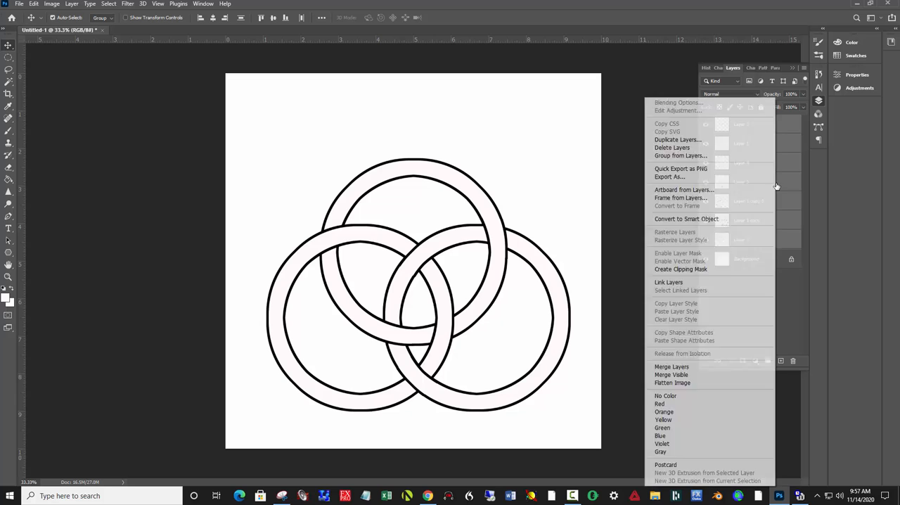
click(667, 368)
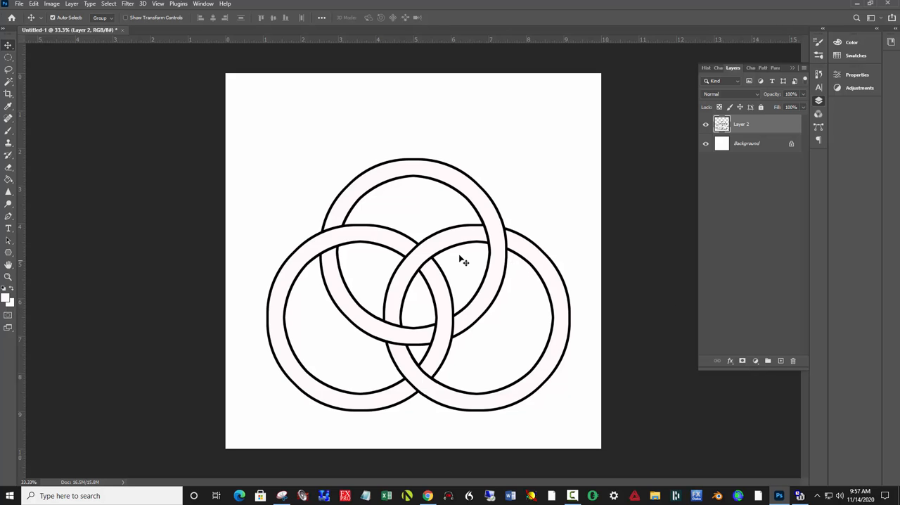
drag(441, 253, 436, 224)
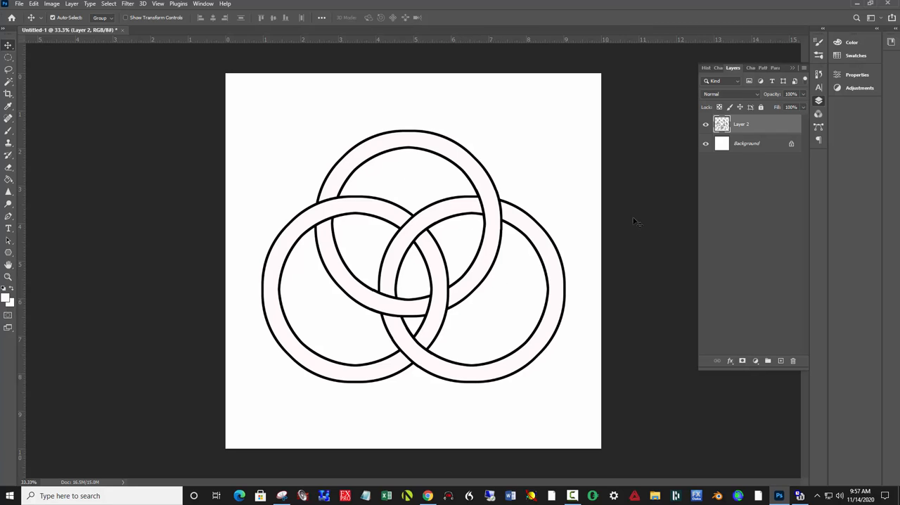
- Select the Background layer and set the foreground colour to dark green 2a5b0f
click(743, 145)
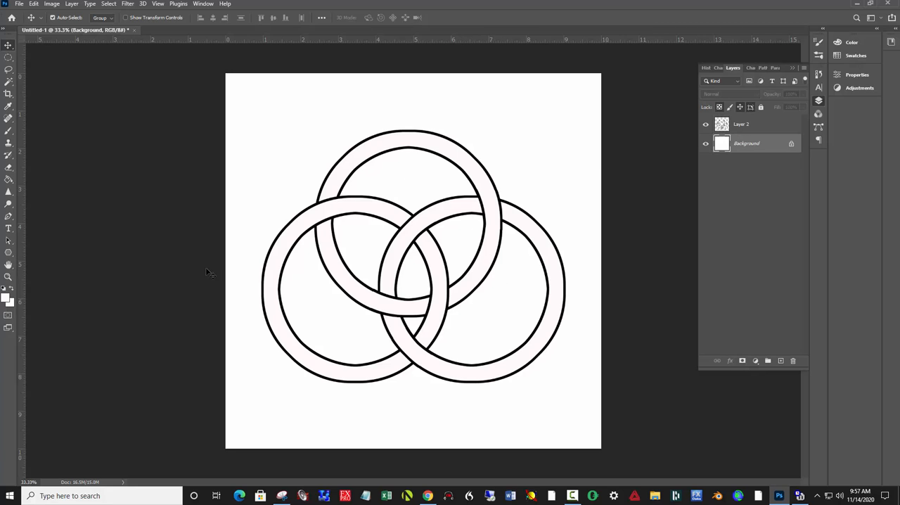
click(6, 300)
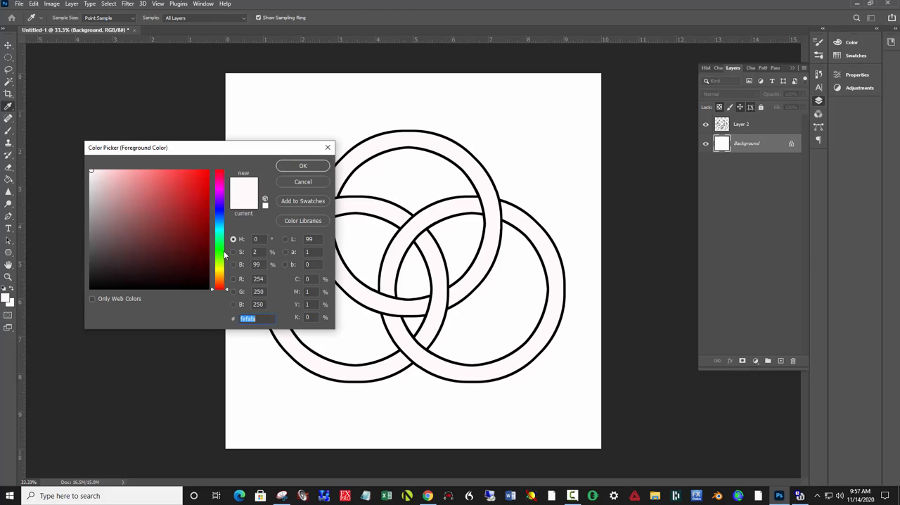
click(220, 257)
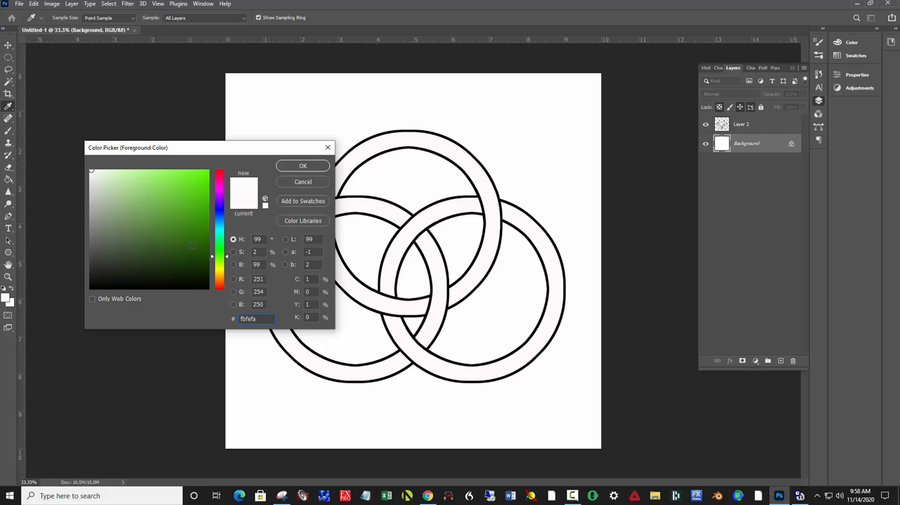
click(190, 245)
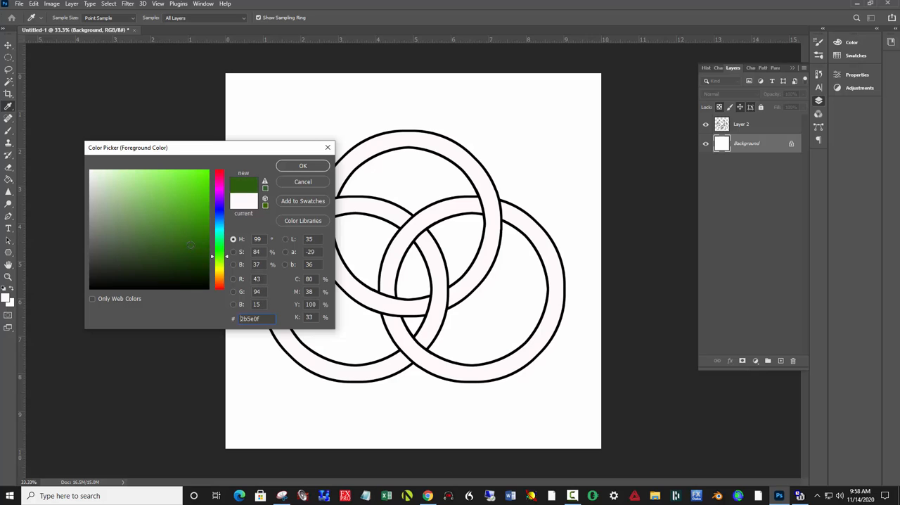
click(290, 169)
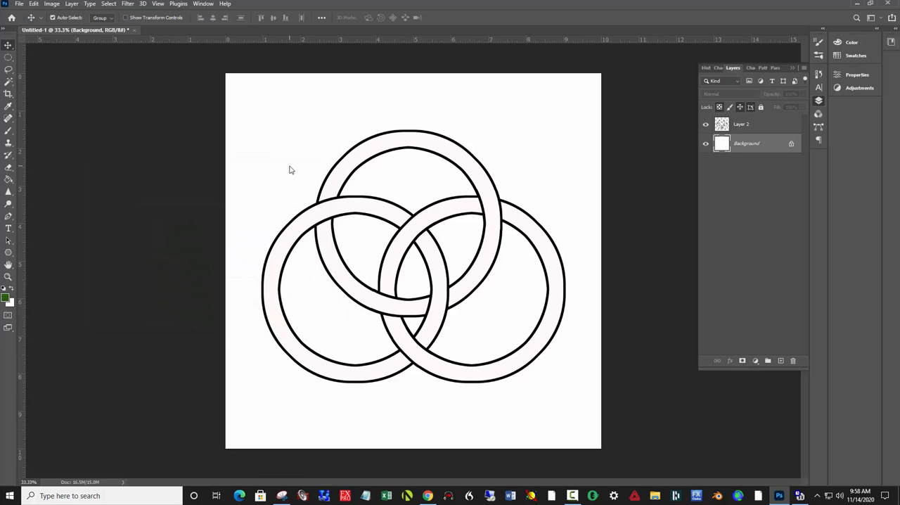
- Swap the foreground and background colours, and set the foreground colour to a lighter green, 4a9938
click(11, 289)
click(6, 298)
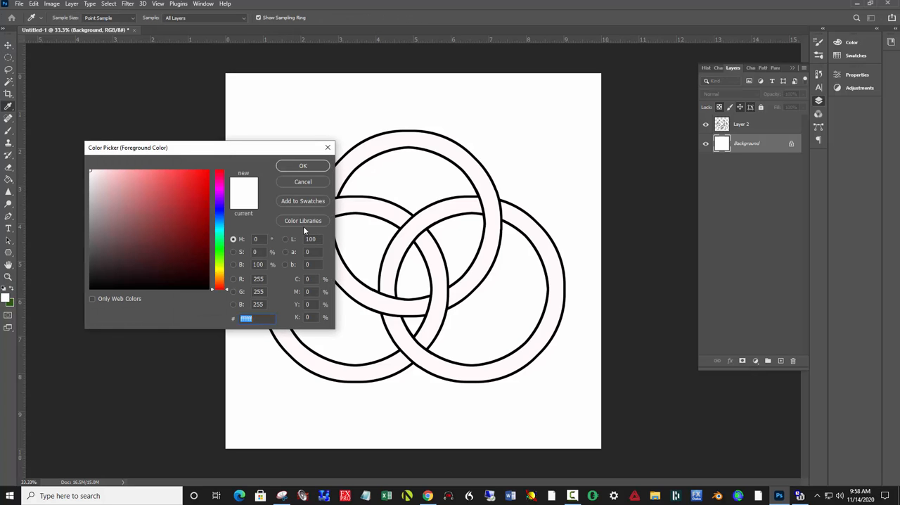
click(220, 254)
mouse_move(176, 223)
mouse_down()
mouse_move(167, 226)
mouse_move(165, 217)
mouse_up()
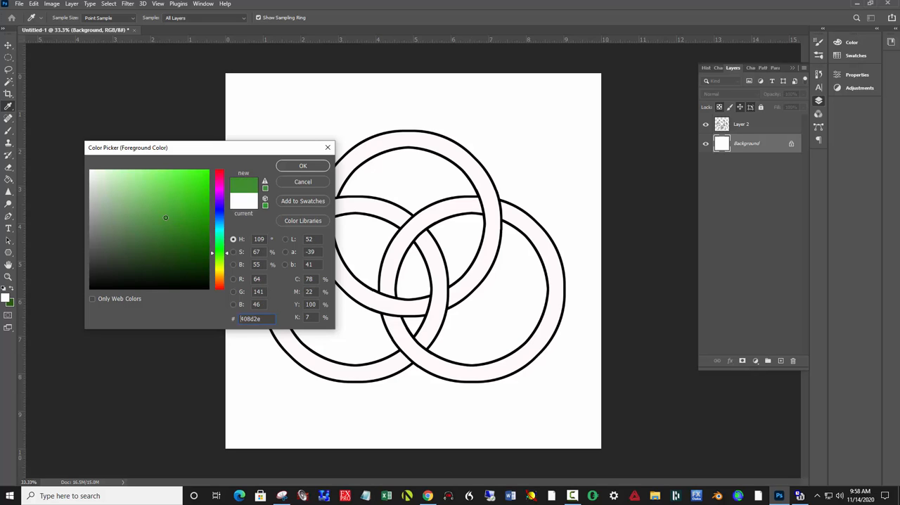
click(304, 166)
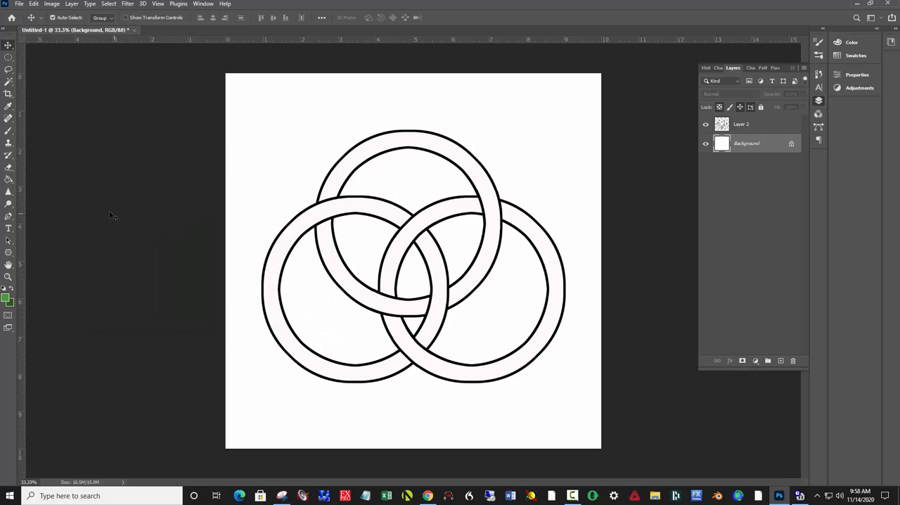
- Fill the Background layer with a radial light-to-dark green gradient running from the rings' centre to near the canvas's lower-right corner
click(9, 179)
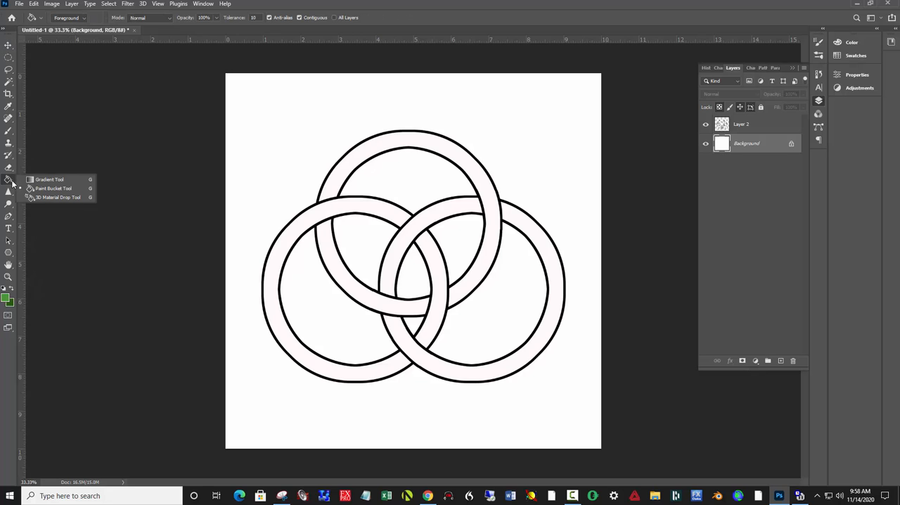
click(48, 181)
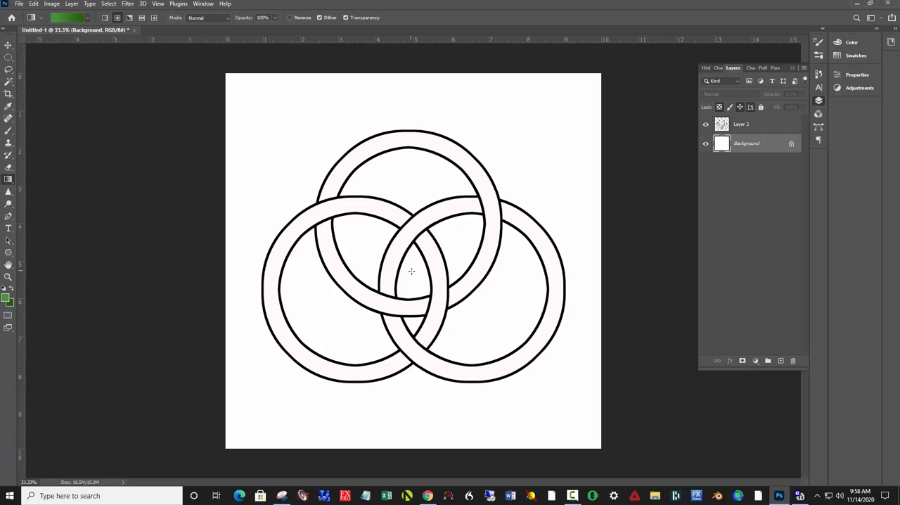
drag(412, 271, 582, 433)
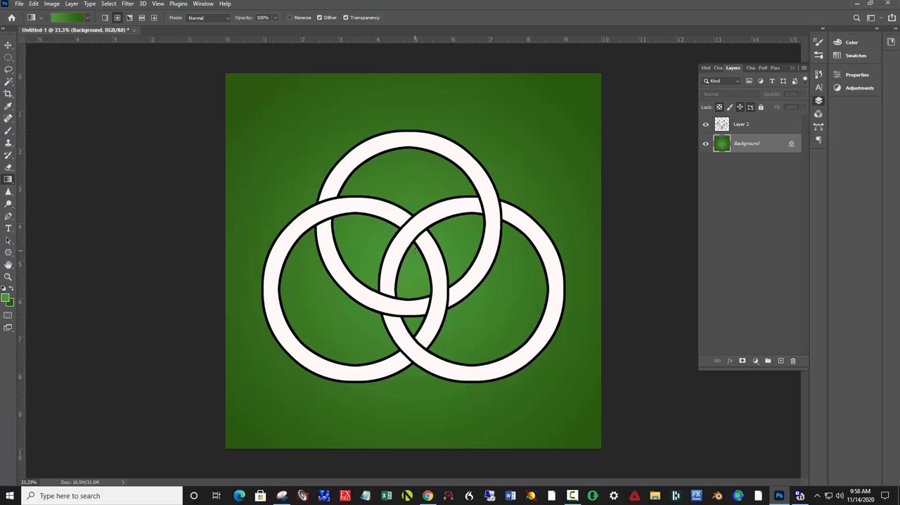
- Set the foreground colour to pale yellow e8da68 for the gradient fill tools
click(6, 300)
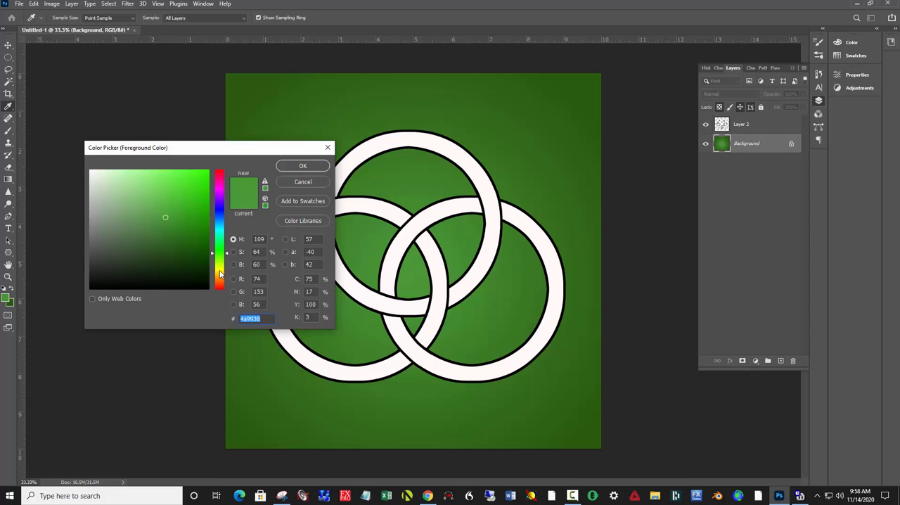
click(220, 271)
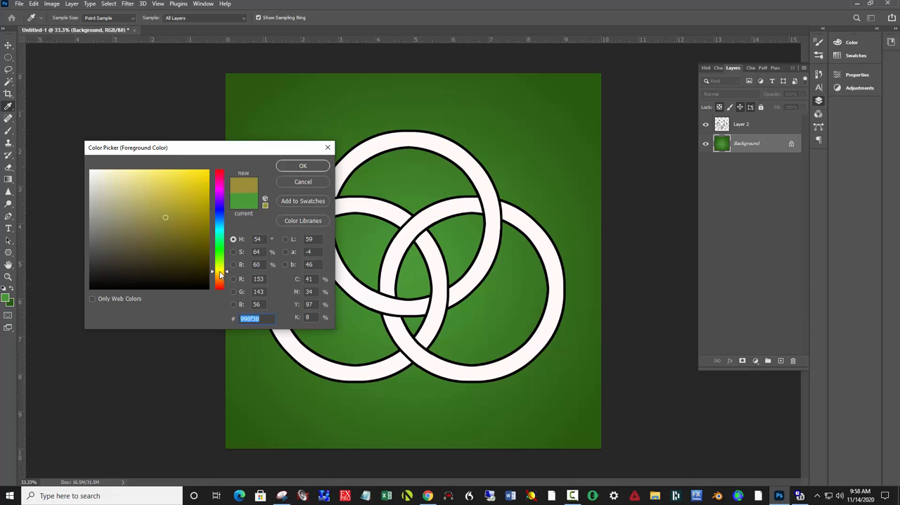
click(156, 188)
drag(155, 189, 155, 180)
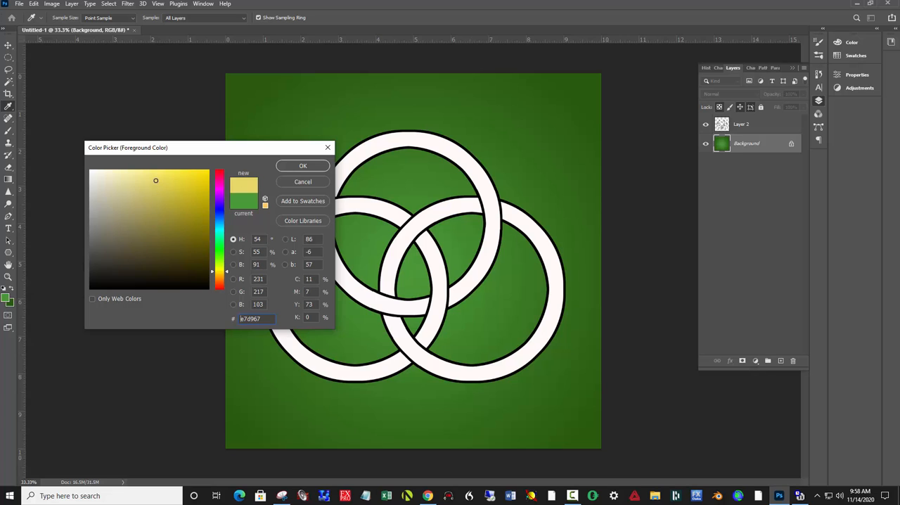
click(303, 167)
key(g)
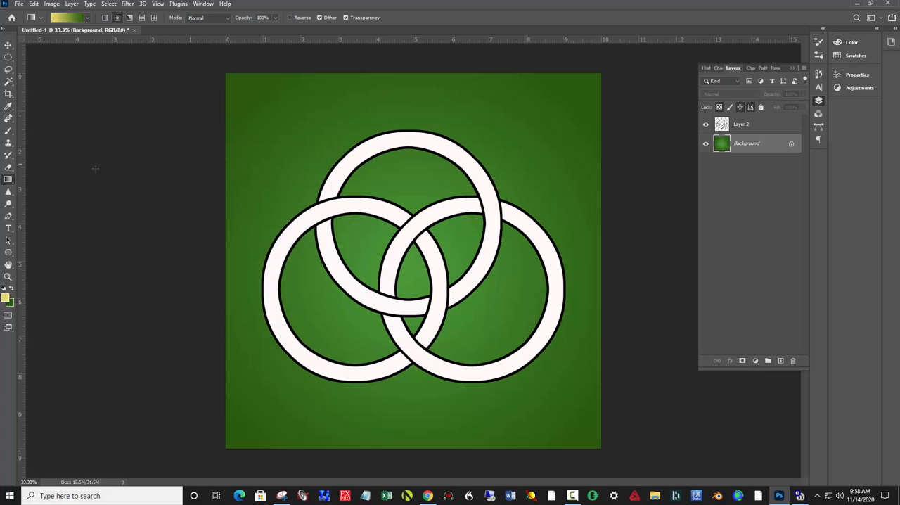
- Fill every segment of the three rings on Layer 2 with the pale yellow foreground colour using the Paint Bucket
right_click(7, 180)
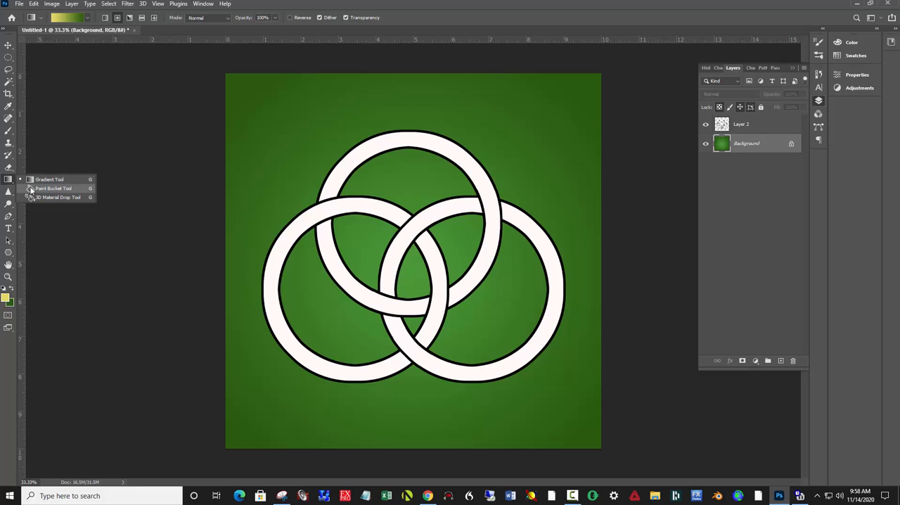
click(30, 187)
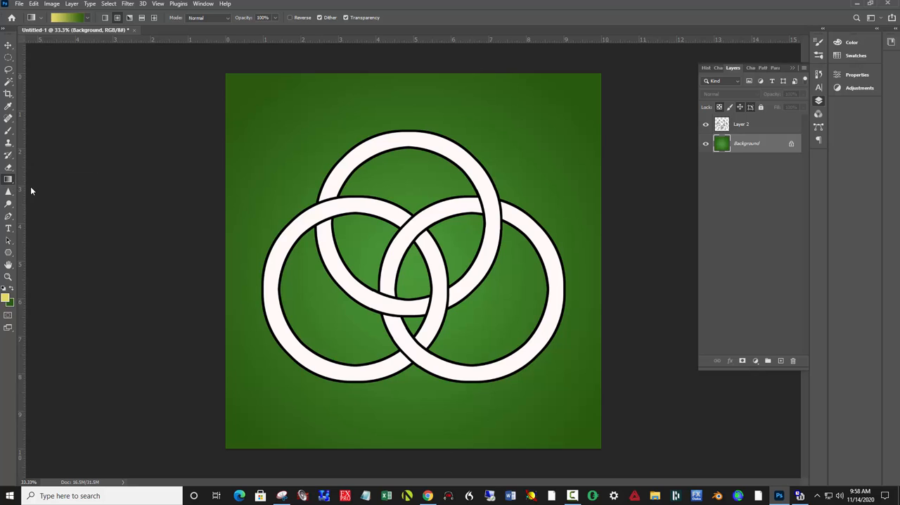
click(345, 177)
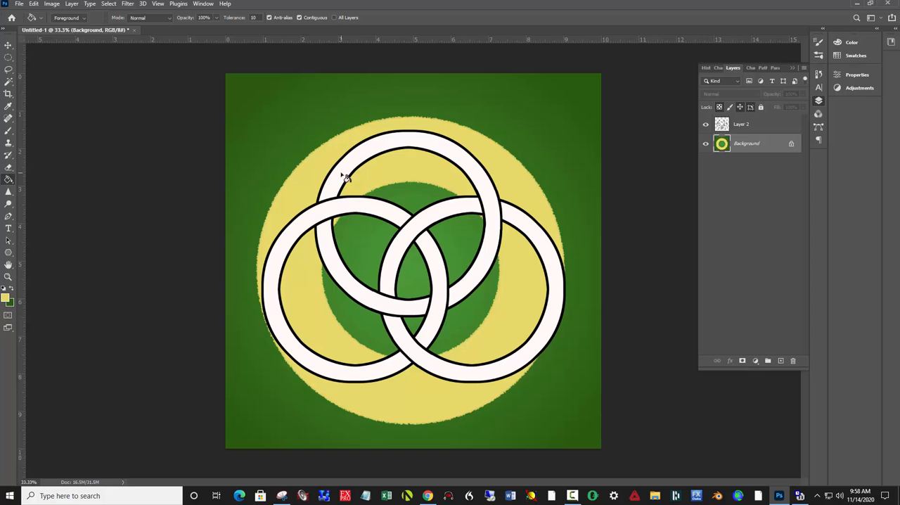
key(ctrl+z)
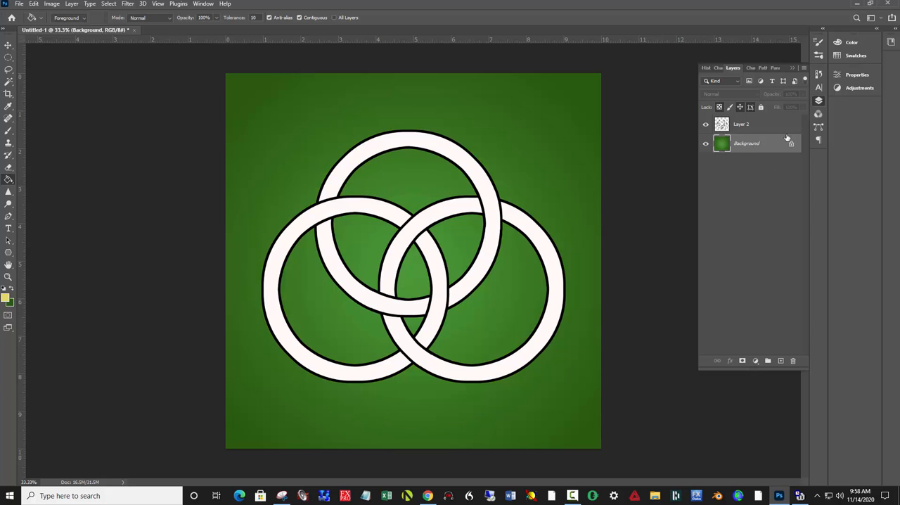
click(763, 127)
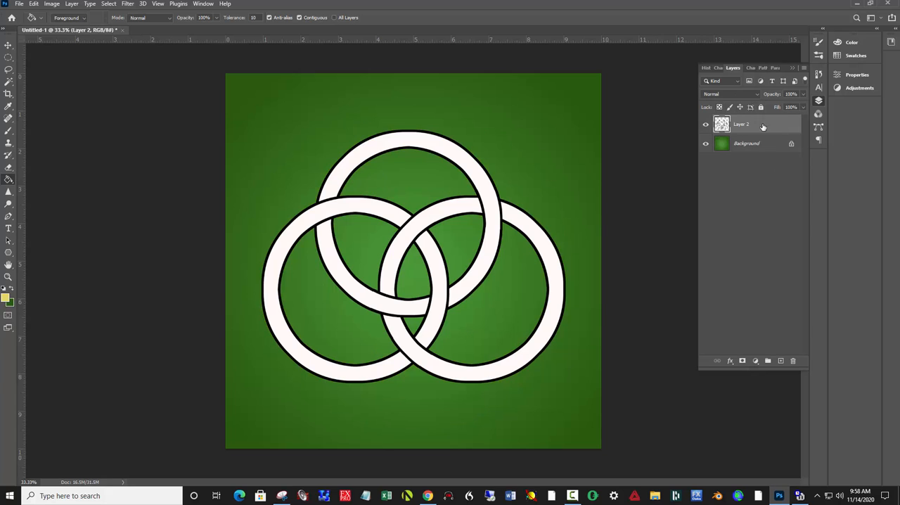
click(375, 147)
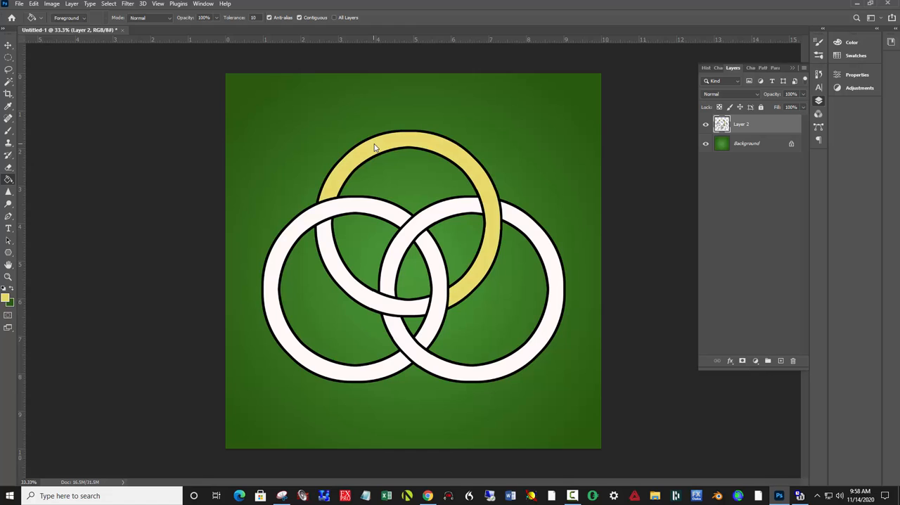
click(326, 221)
click(328, 246)
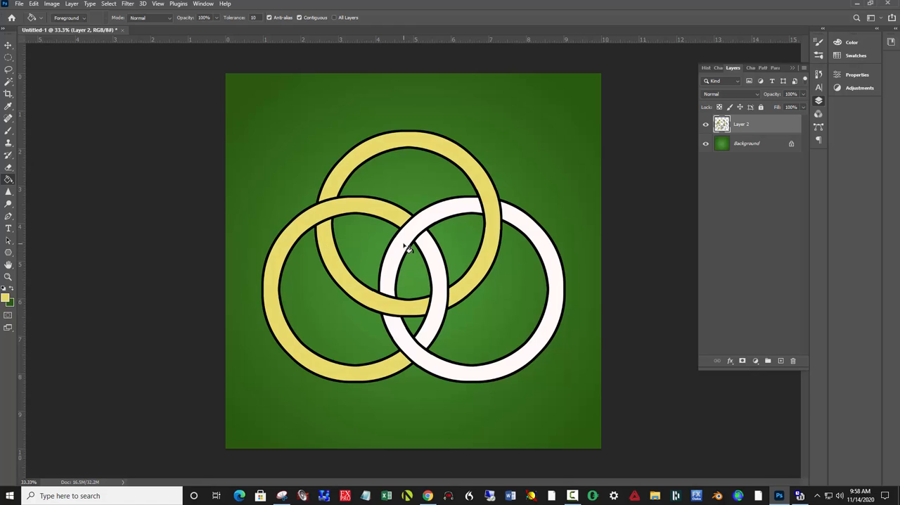
click(409, 243)
click(430, 258)
click(547, 250)
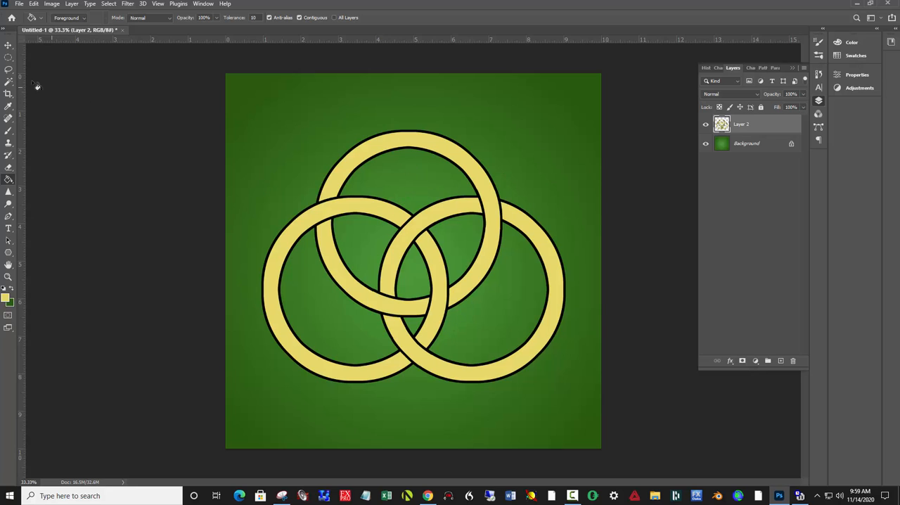
- Select a yellow ring segment with the Magic Wand, extend the selection to all similar areas, and copy it to a new layer
click(8, 83)
right_click(9, 85)
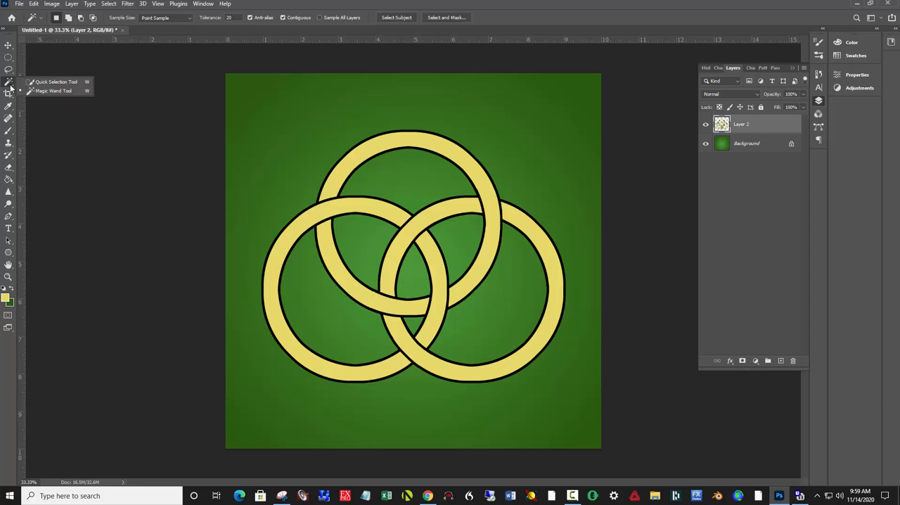
click(44, 93)
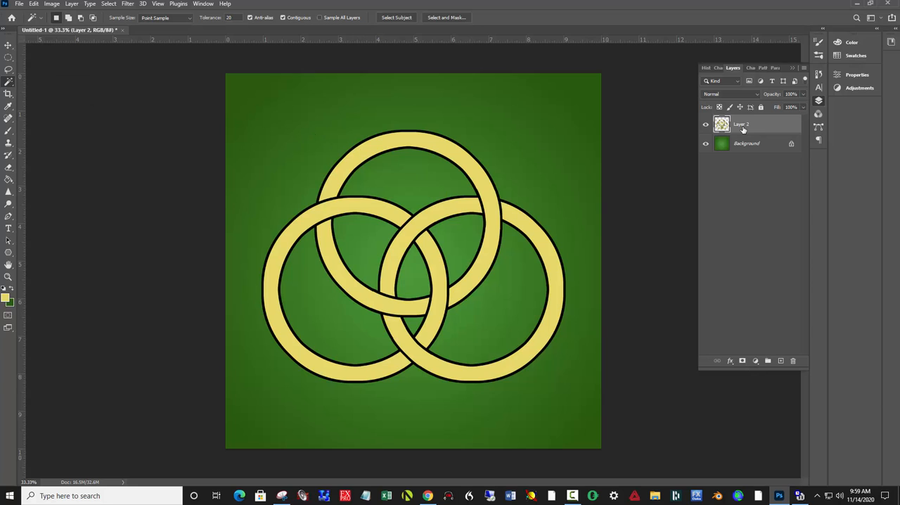
click(393, 147)
click(107, 4)
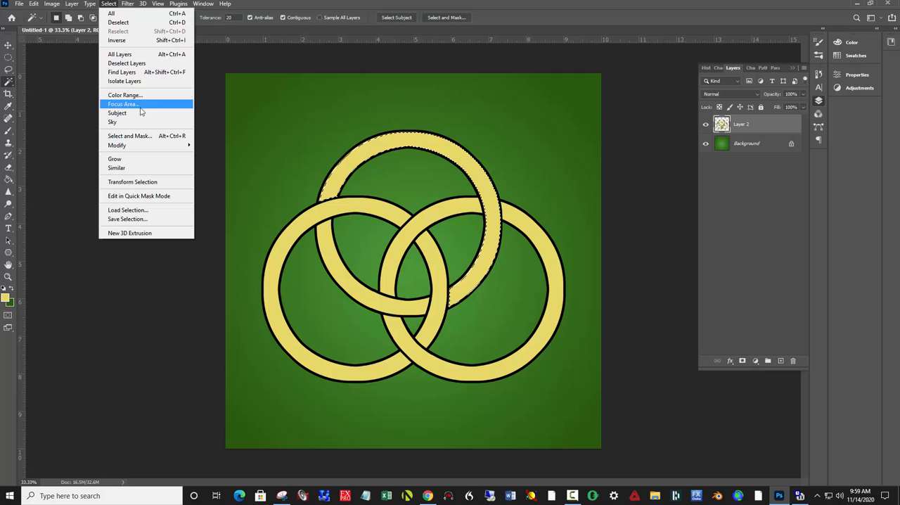
click(136, 168)
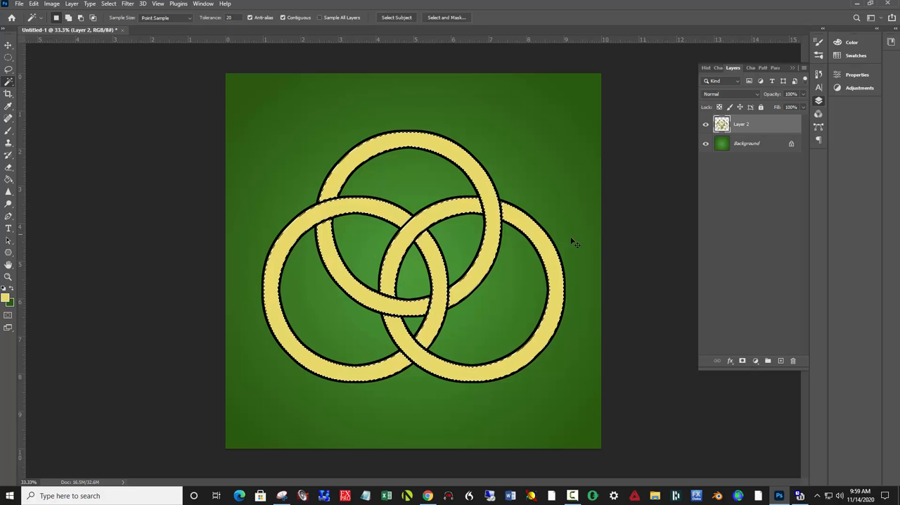
key(ctrl+j)
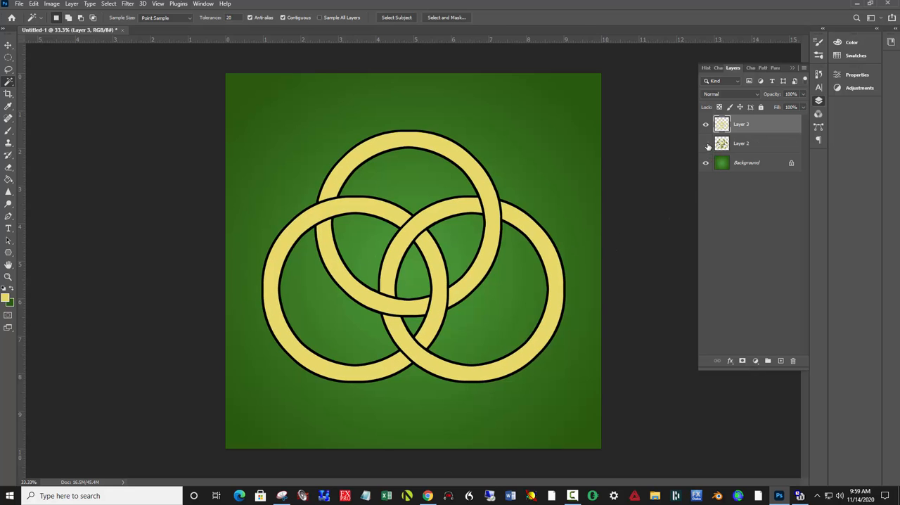
- Hide Layer 2 and the Background to check the copied yellow segments, and show both layers again
click(707, 144)
click(707, 163)
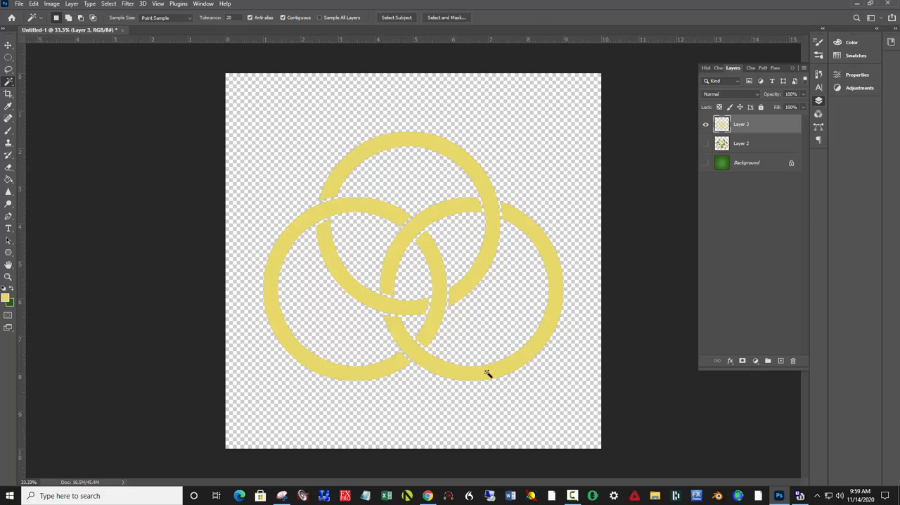
click(706, 144)
click(706, 163)
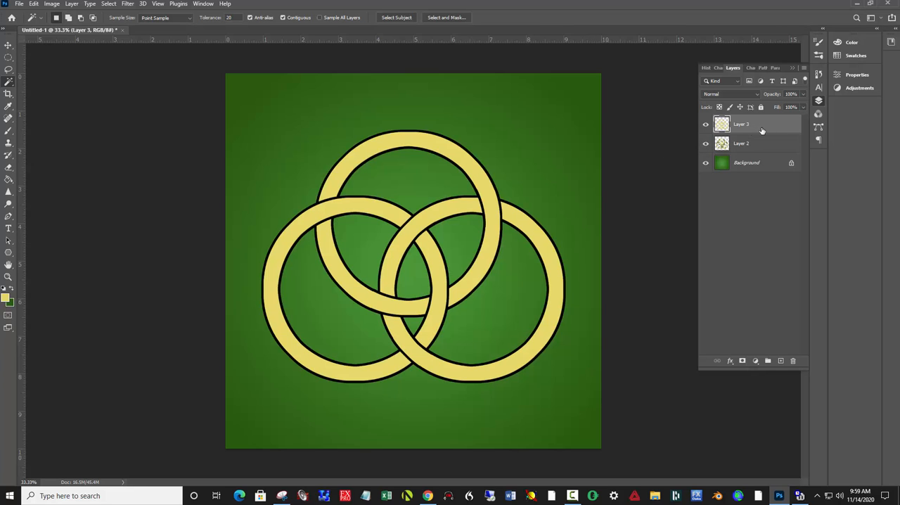
- Add a Bevel & Emboss effect to Layer 3 using Inner Bevel and the Chisel Hard technique, and adjust its shading opacity
click(731, 362)
click(743, 385)
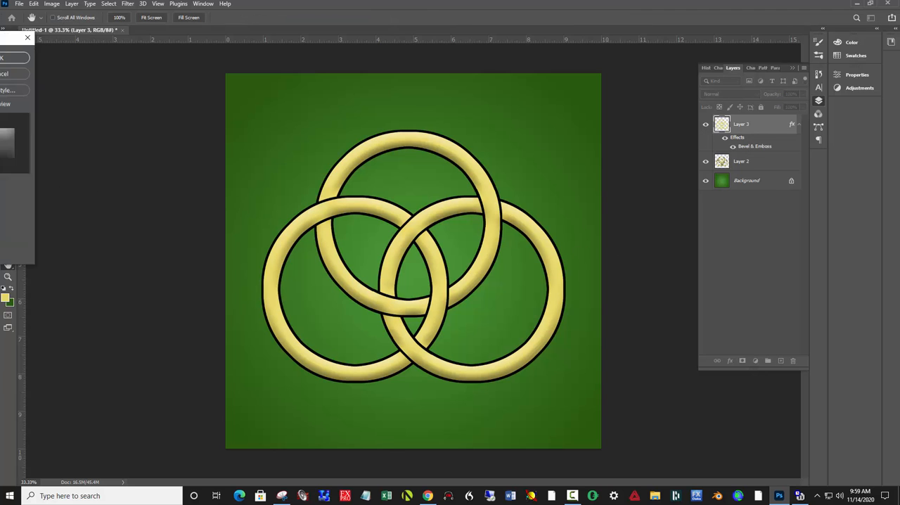
drag(0, 40, 686, 89)
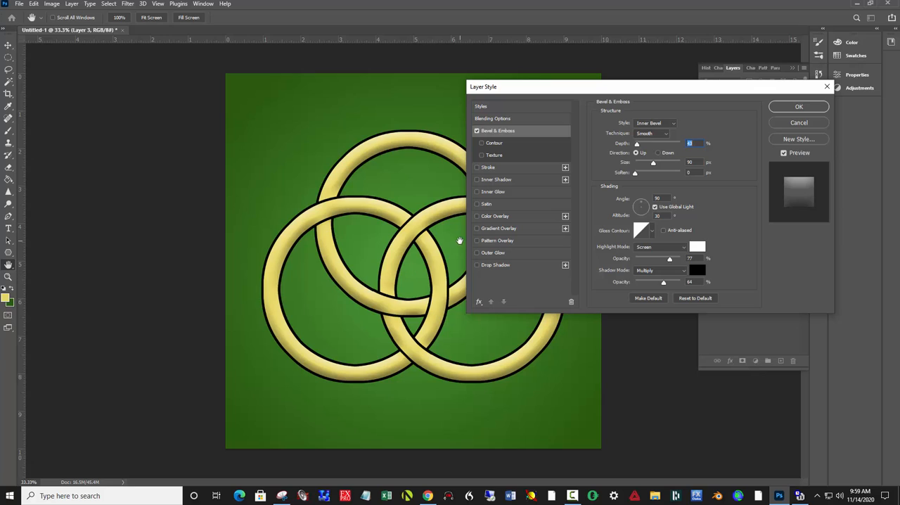
click(663, 135)
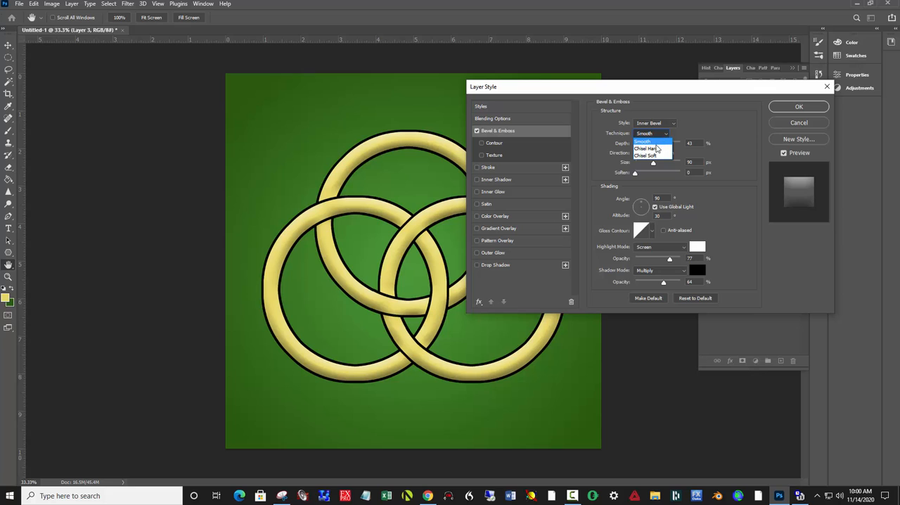
click(641, 149)
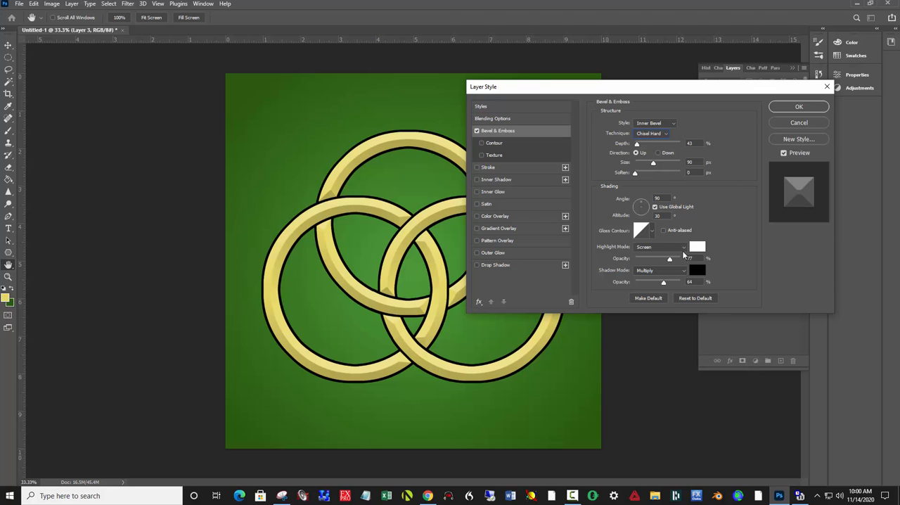
drag(670, 260, 672, 283)
click(798, 108)
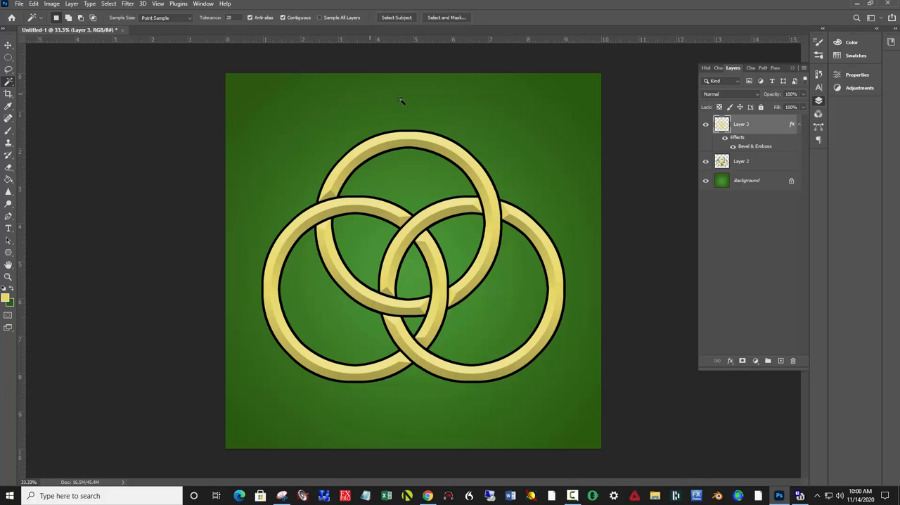
- Render a 50-300mm Zoom lens flare at 100% brightness on the Background layer, centred above the rings near the canvas's upper edge
click(767, 186)
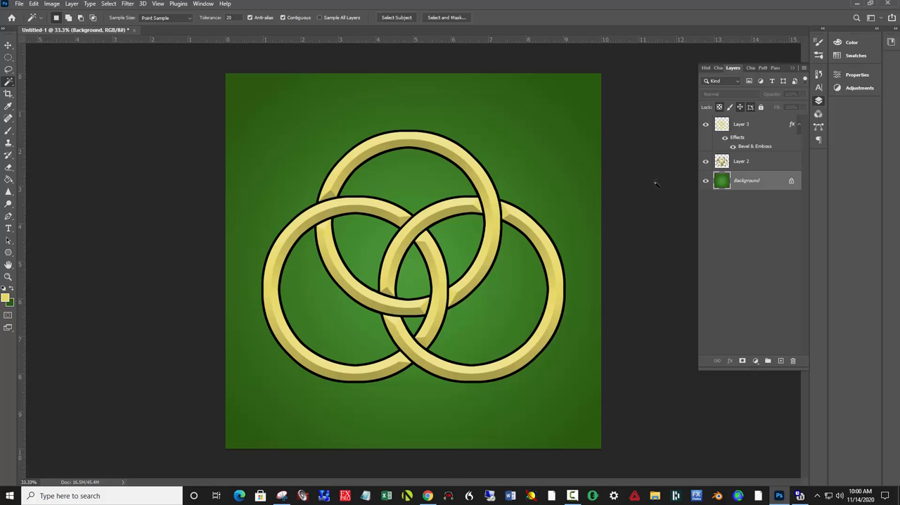
click(127, 4)
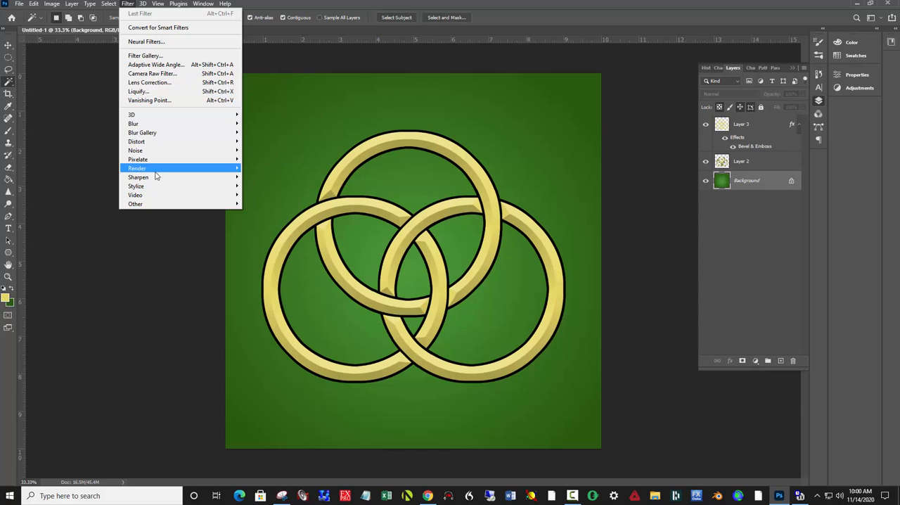
mouse_move(162, 168)
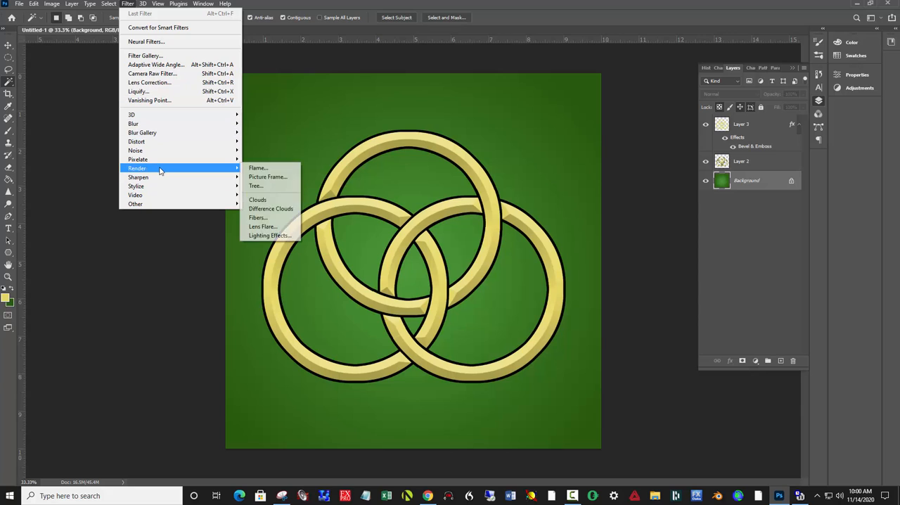
click(280, 227)
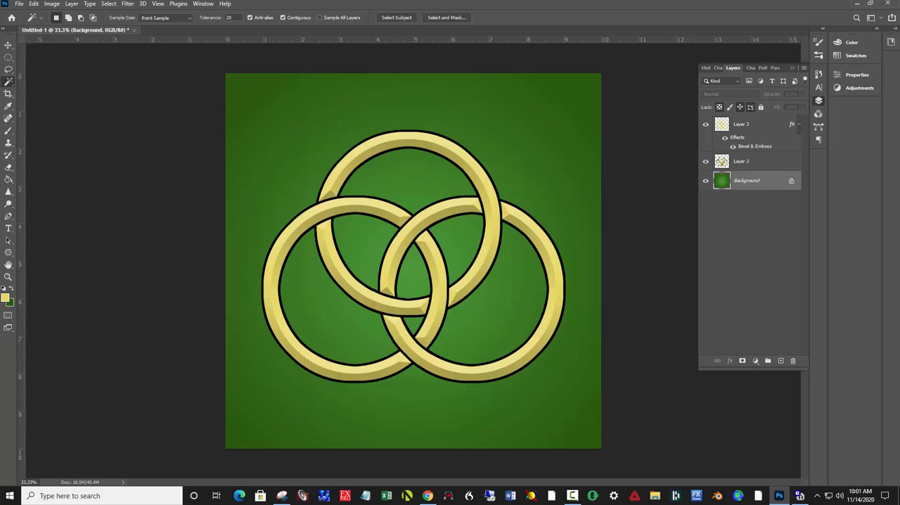
drag(342, 172, 330, 155)
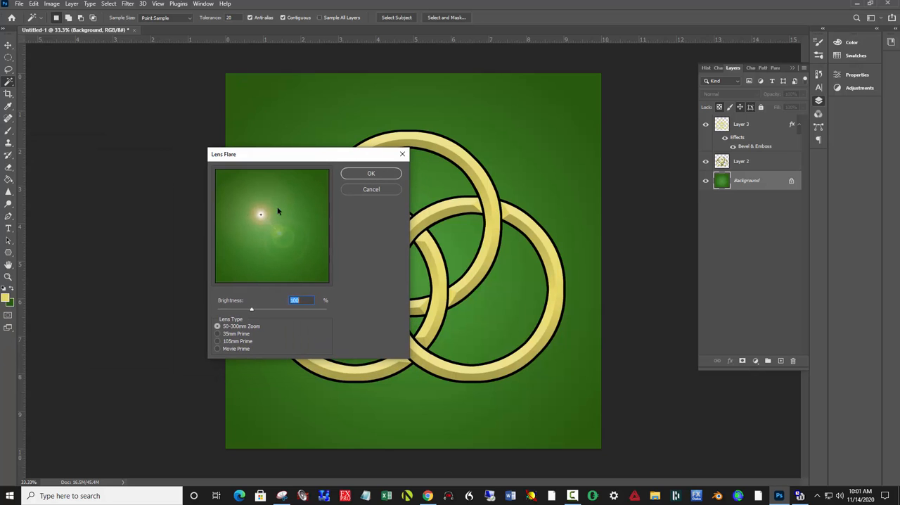
drag(260, 215, 266, 180)
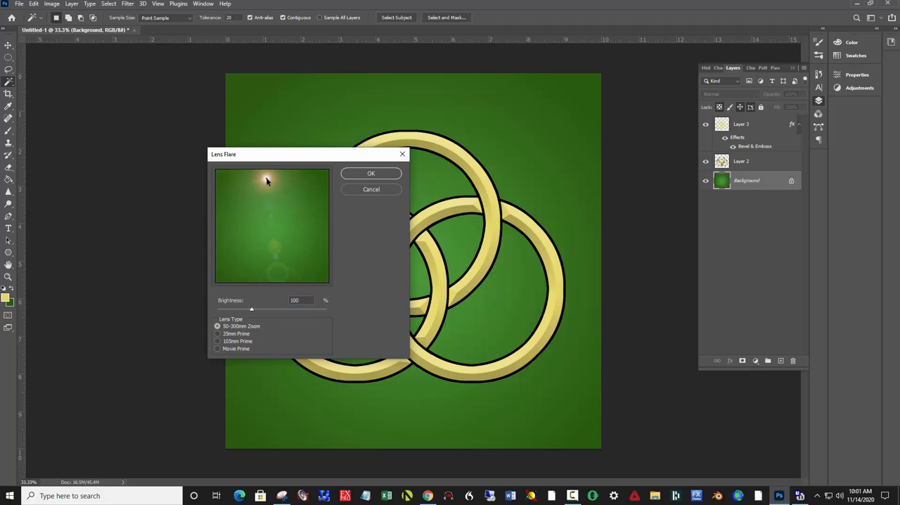
click(371, 174)
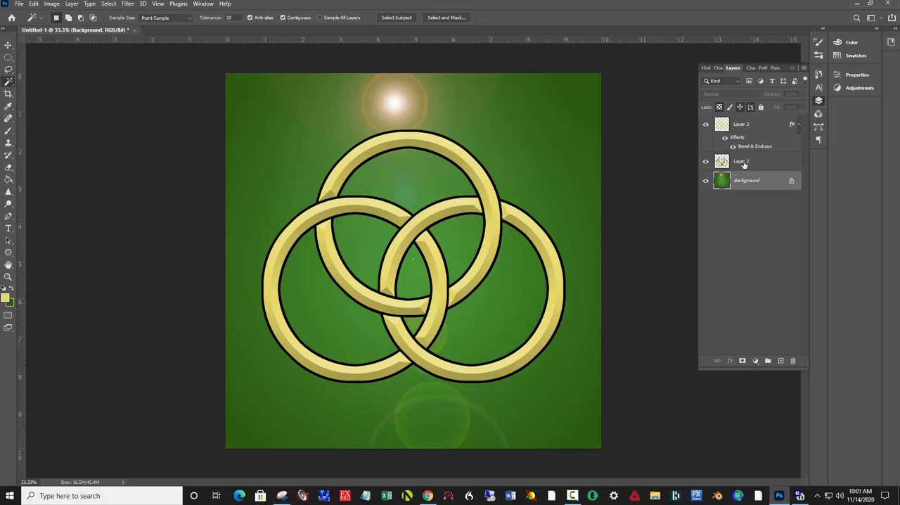
- Merge Layer 3 down into Layer 2, and scale the rings to about 60% near the canvas's lower-left corner
click(754, 127)
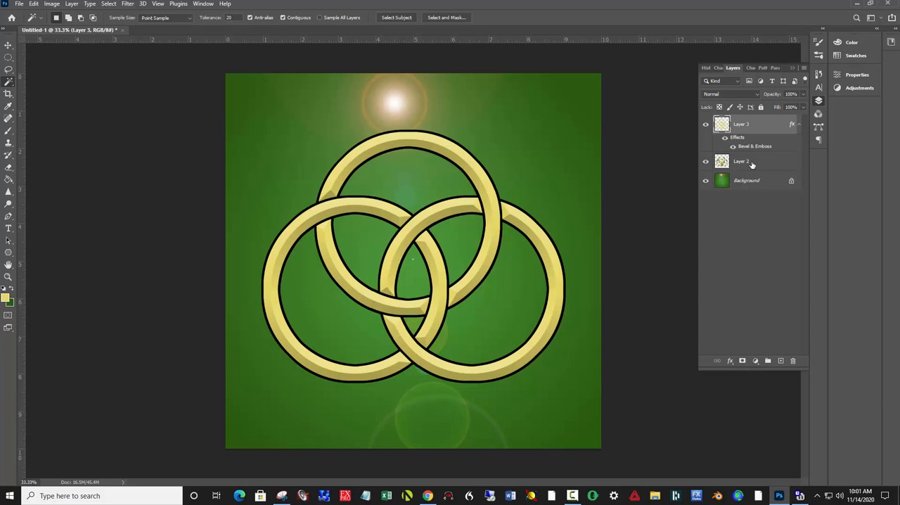
key(ctrl+e)
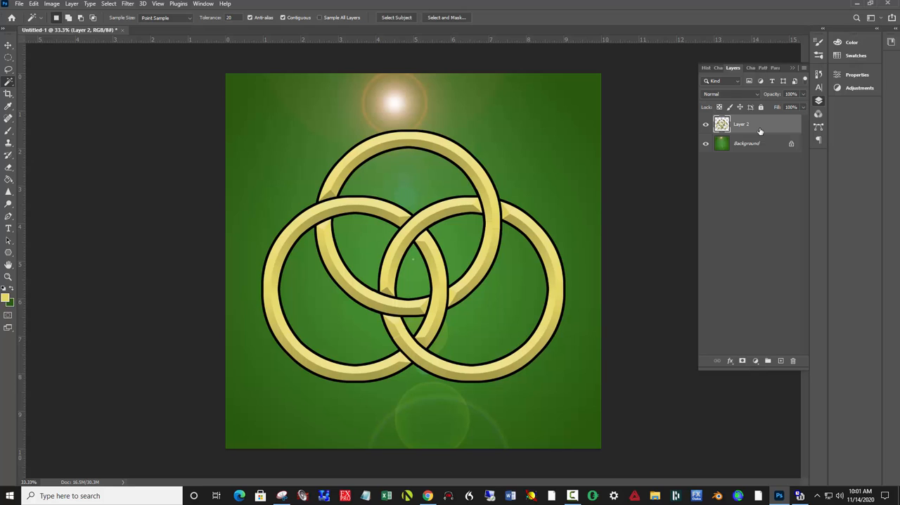
key(ctrl+t)
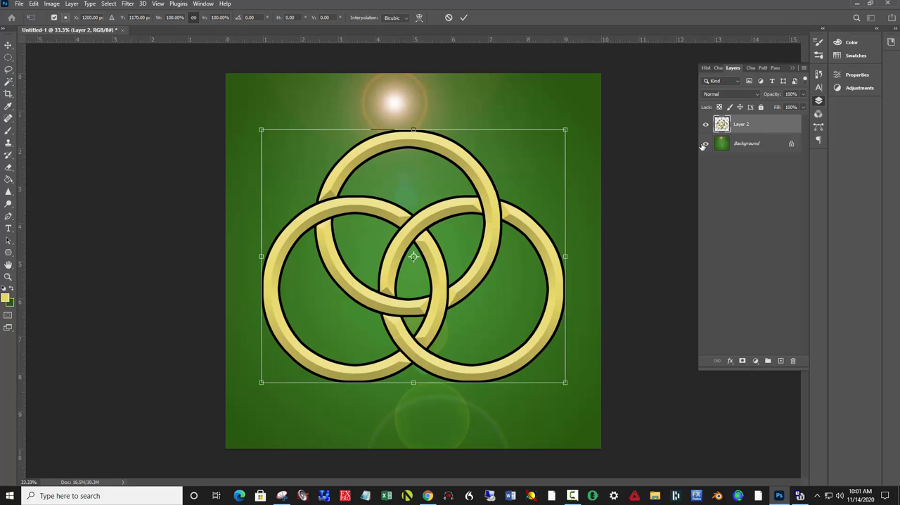
drag(564, 129, 511, 180)
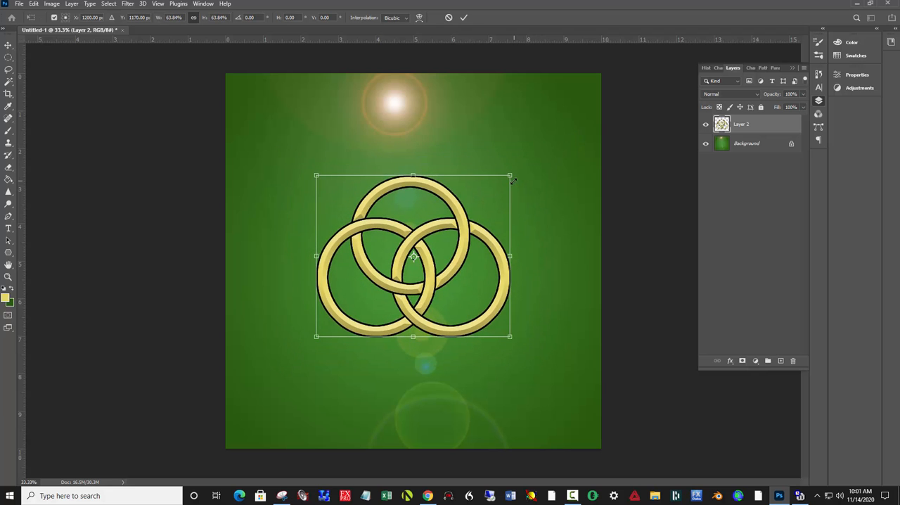
drag(432, 233, 380, 306)
drag(374, 312, 374, 316)
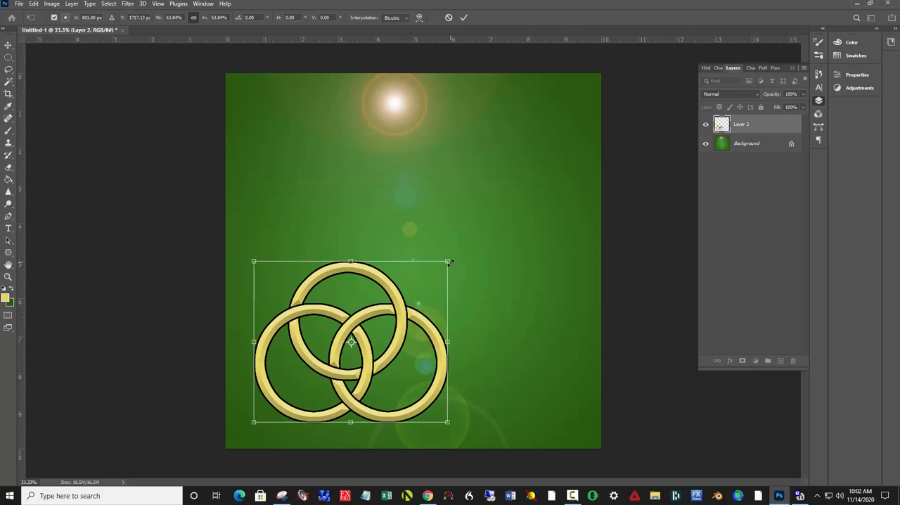
drag(448, 262, 442, 265)
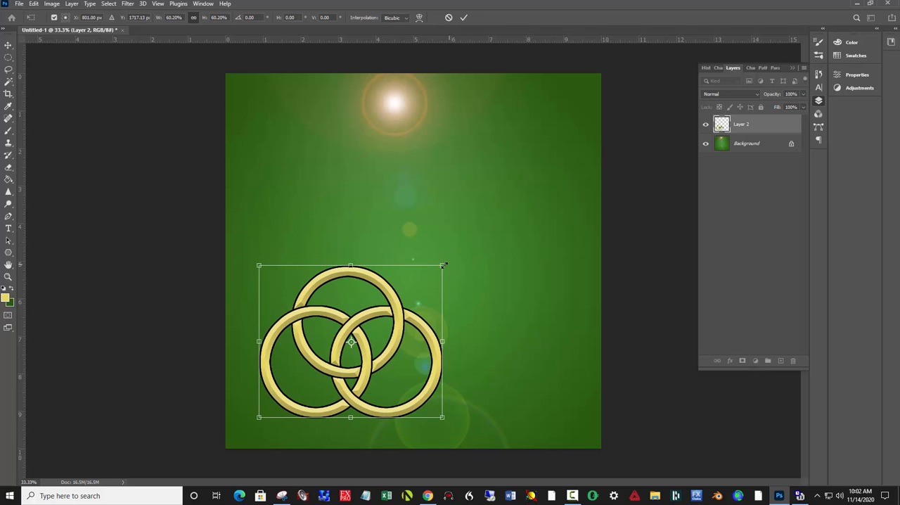
click(463, 19)
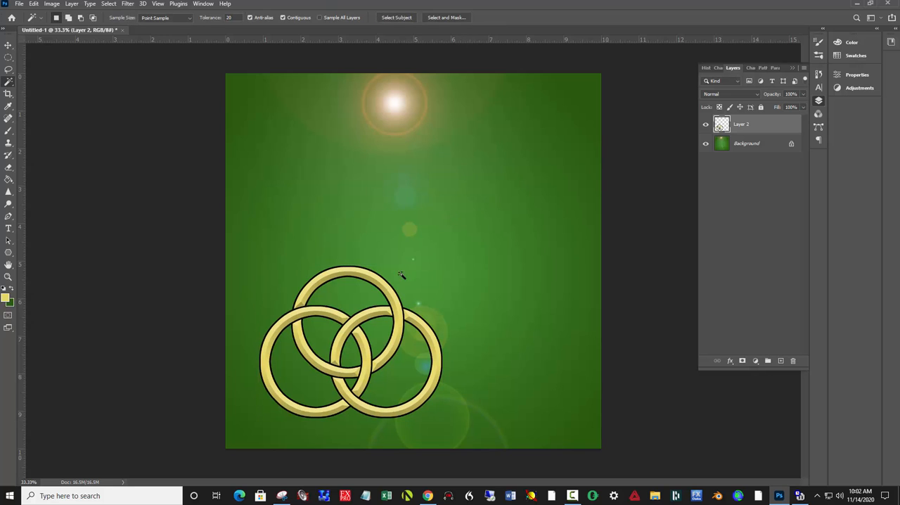
- Duplicate the three-ring layer twice and arrange the groups as a pyramid, one copy at lower right and the other centred above
key(ctrl+j)
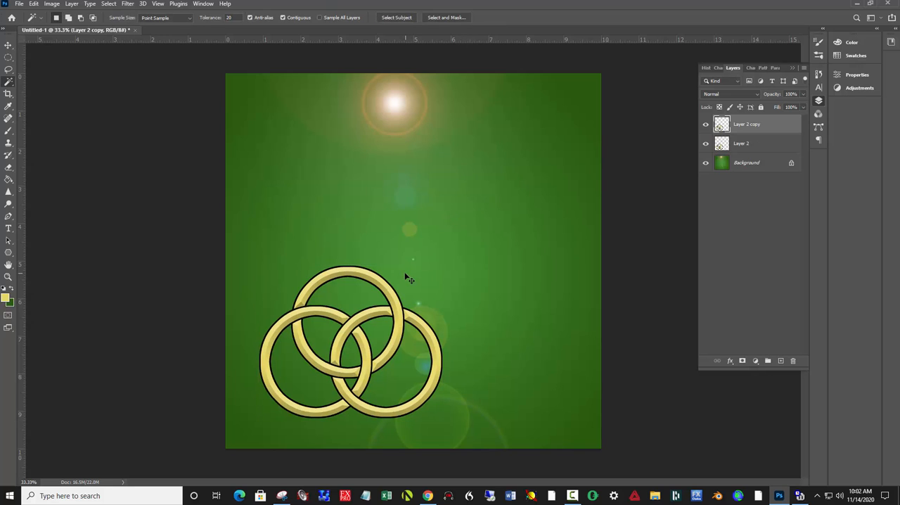
key(ctrl+j)
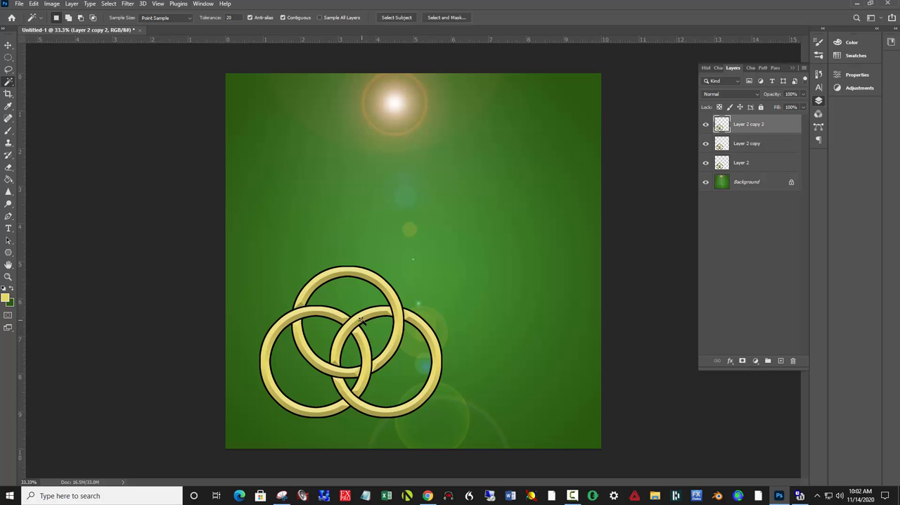
key(v)
drag(367, 326, 508, 320)
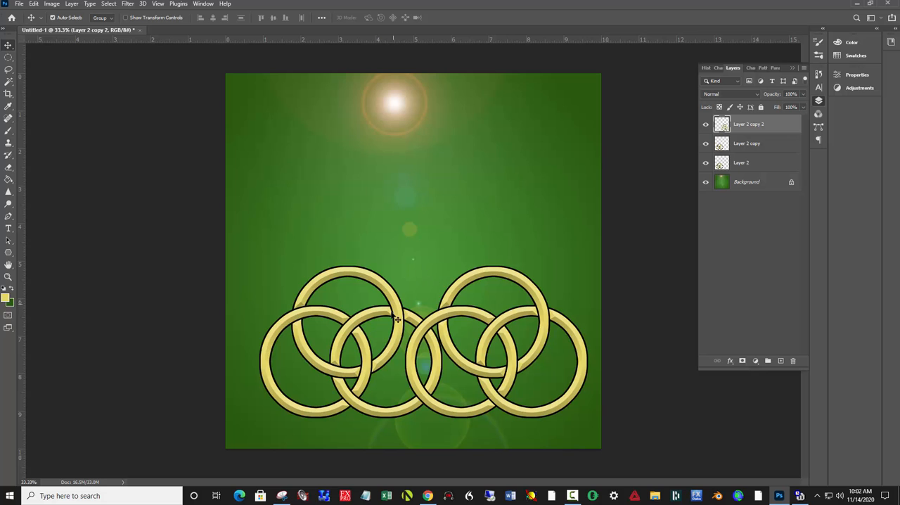
drag(370, 344, 426, 222)
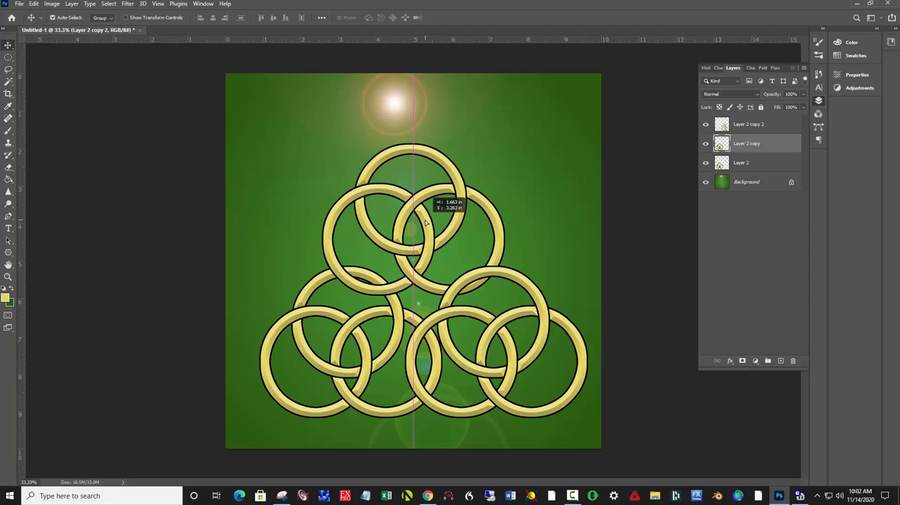
drag(426, 222, 436, 230)
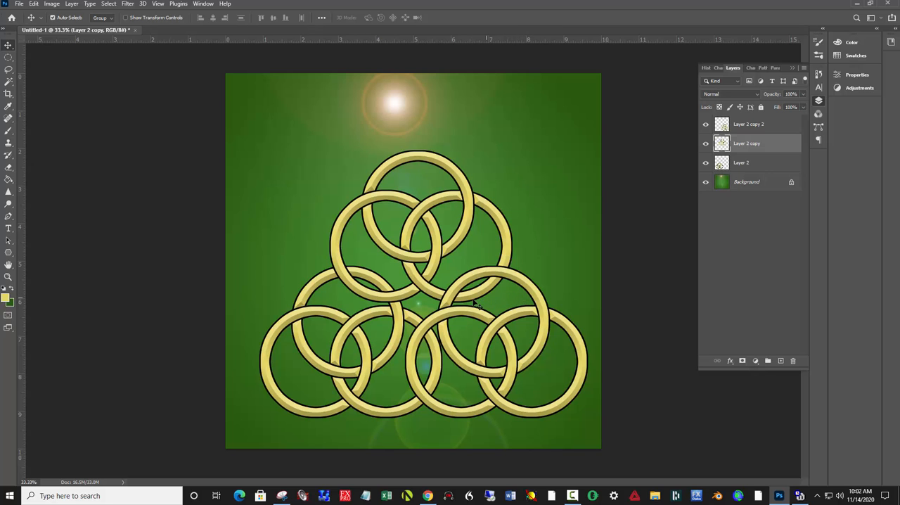
- Lasso the left group's top ring on Layer 2 where the upper group crosses it, copy it to a new layer and raise it above Layer 2 copy
scroll(377, 292, up, 3)
scroll(398, 329, up, 2)
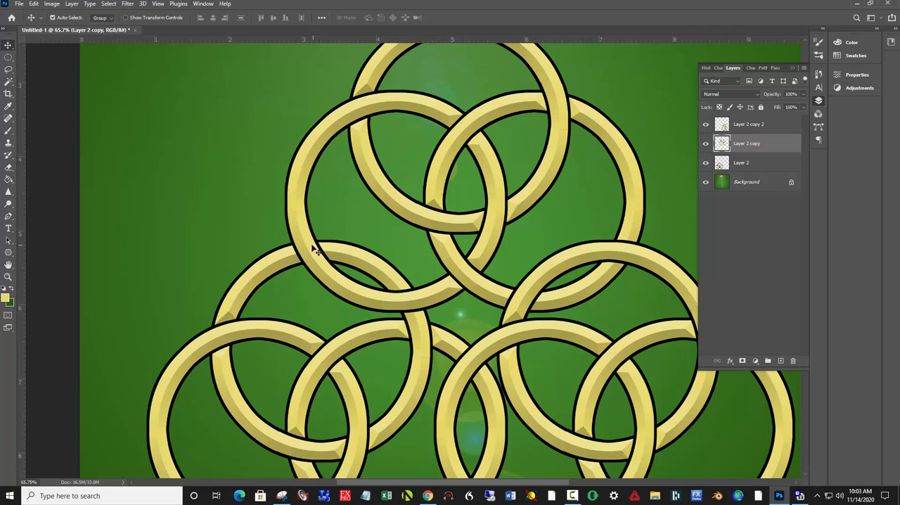
click(340, 257)
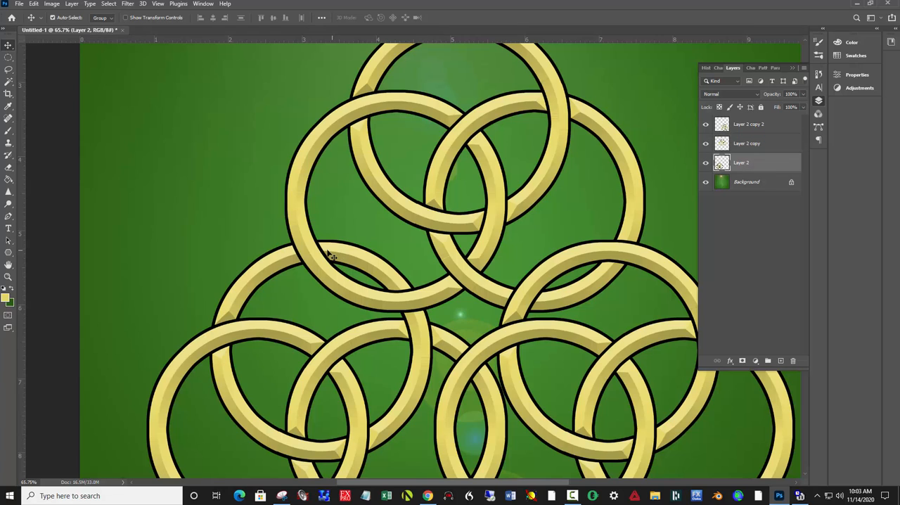
key(l)
mouse_move(322, 234)
mouse_down()
mouse_move(348, 274)
mouse_move(301, 273)
mouse_move(283, 238)
mouse_move(328, 235)
mouse_up()
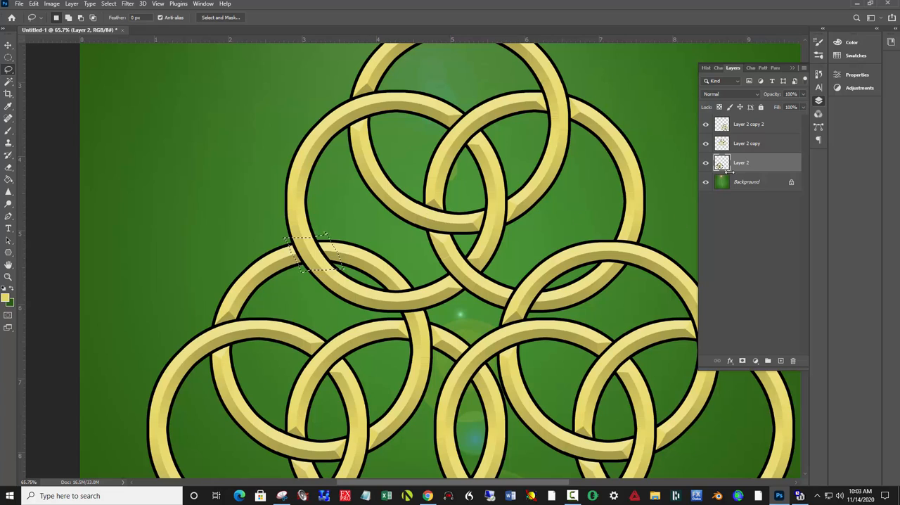
key(ctrl+j)
drag(742, 153, 747, 125)
- Nudge the copied segment down until it lines up with the left group's top ring
key(v)
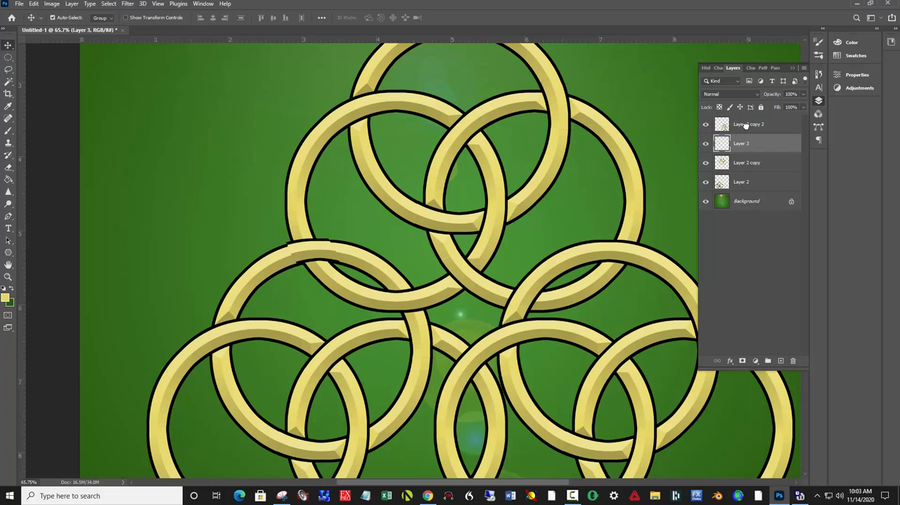
key(Down)
key(Down)
key(Down)
key(Down)
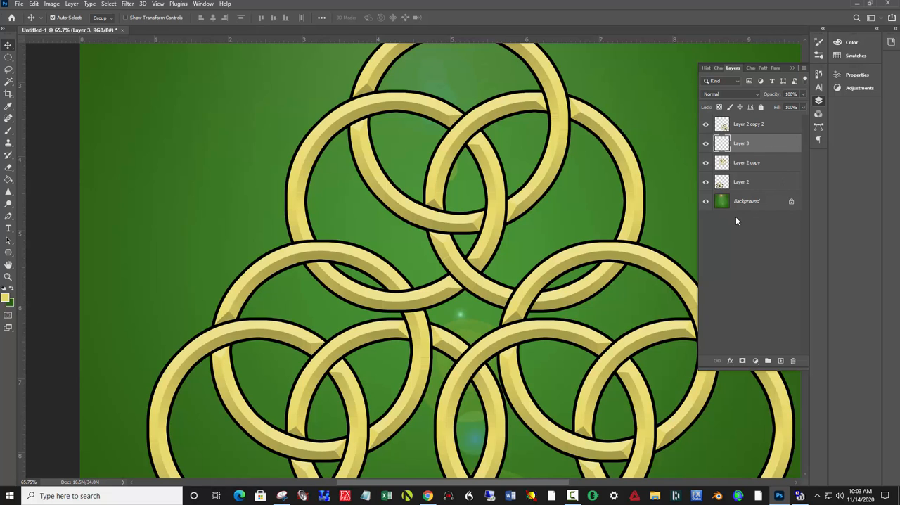
- Copy the upper group's lower-right ring segment at its crossing with the right group to a new layer, placed above all other layers
drag(658, 216, 551, 213)
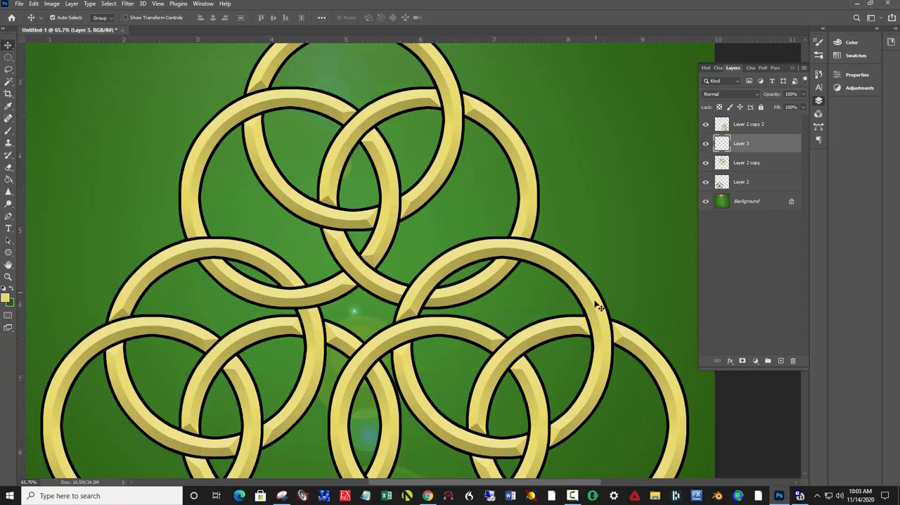
click(527, 228)
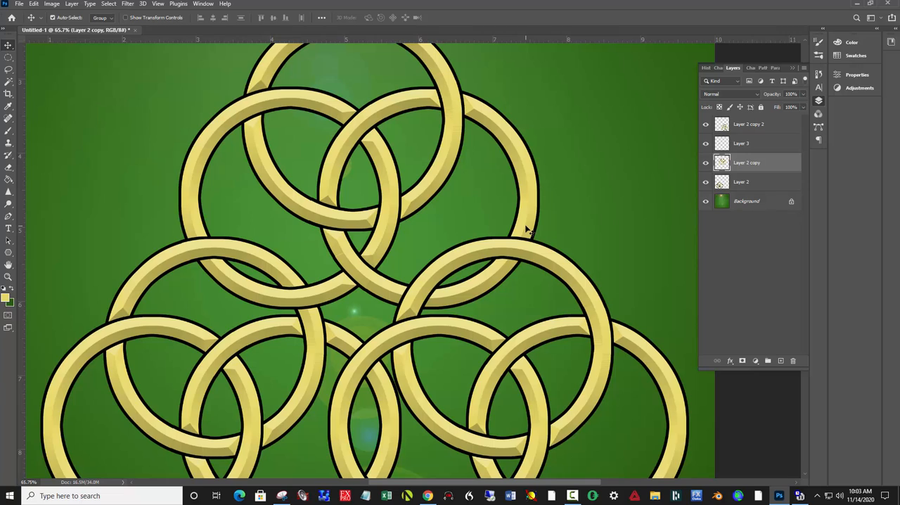
key(l)
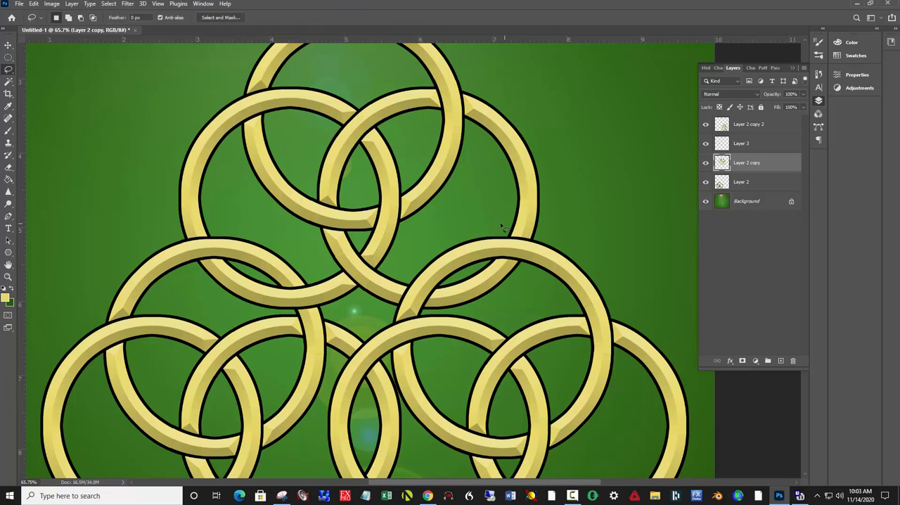
mouse_move(503, 227)
mouse_down()
mouse_move(548, 233)
mouse_move(524, 276)
mouse_move(489, 266)
mouse_move(507, 228)
mouse_up()
key(ctrl+j)
drag(755, 166, 757, 125)
- Nudge the copied segment left and up until it lines up with the upper group's lower-right ring
key(v)
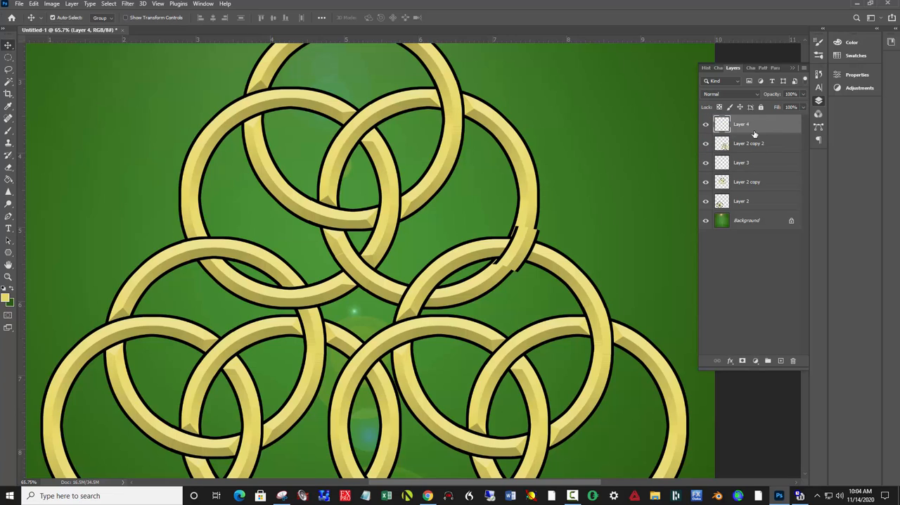
key(Left)
key(Left)
key(Left)
key(Left)
key(Left)
key(Left)
key(Left)
key(Left)
key(Left)
key(Left)
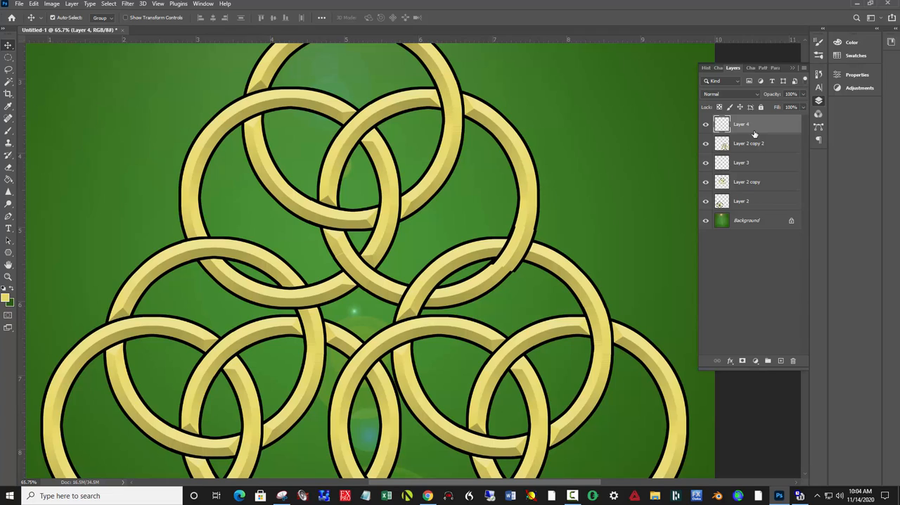
key(Left)
key(Left)
key(Left)
key(Left)
key(Left)
key(Left)
key(Left)
key(Left)
key(Up)
key(Up)
key(Up)
key(Up)
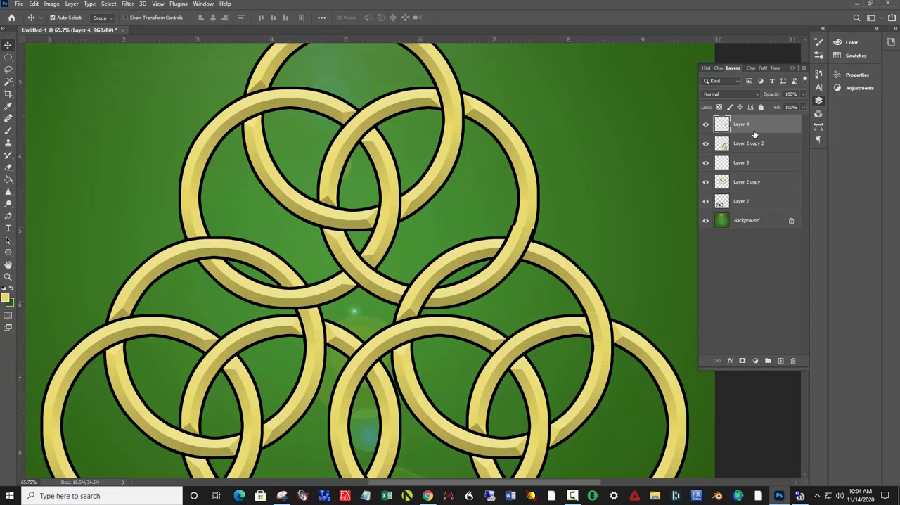
key(Right)
key(Right)
key(Right)
key(Left)
- Copy the left group's lower-right ring segment at its upper crossing with the right group to a new layer above Layer 2 copy 2
drag(322, 286, 323, 161)
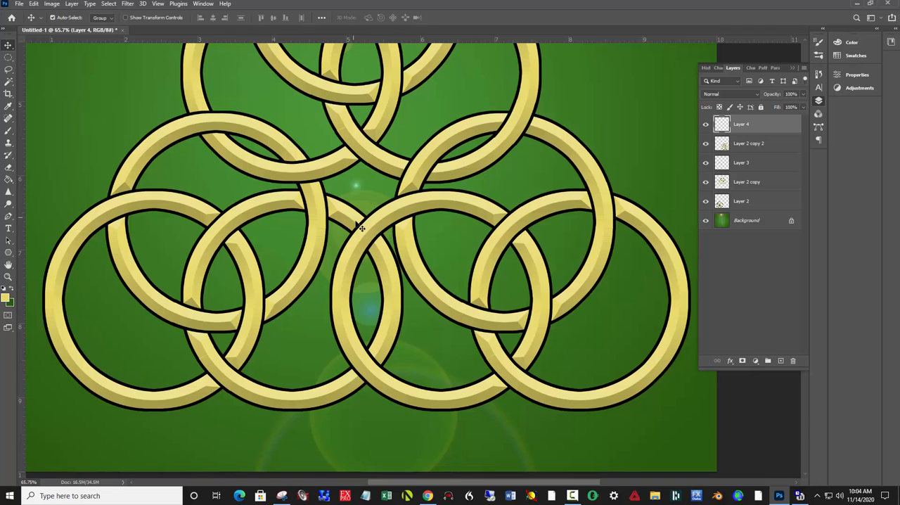
click(384, 256)
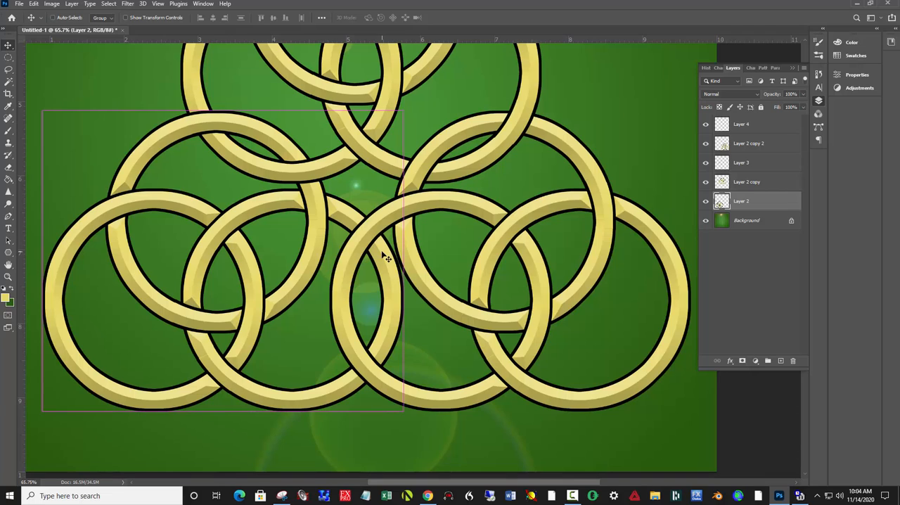
key(l)
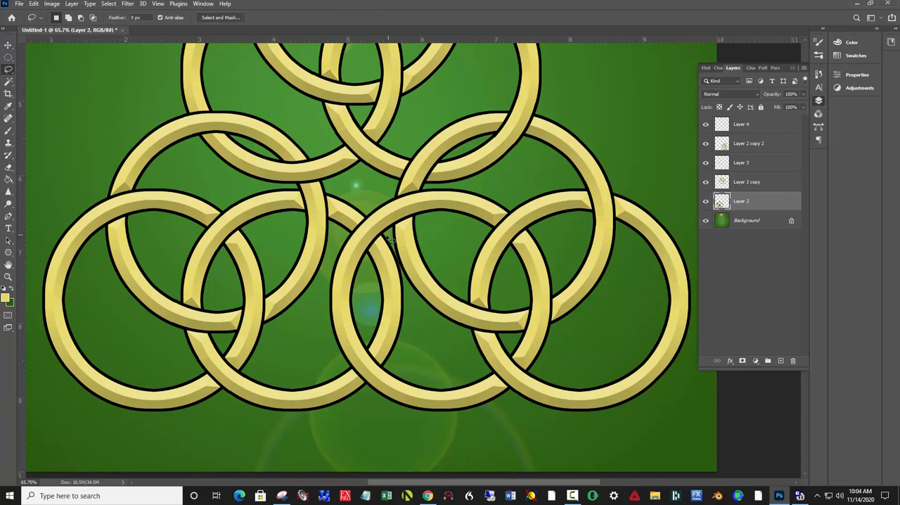
mouse_move(388, 238)
mouse_down()
mouse_move(366, 265)
mouse_move(344, 232)
mouse_move(367, 204)
mouse_move(395, 239)
mouse_up()
key(ctrl+j)
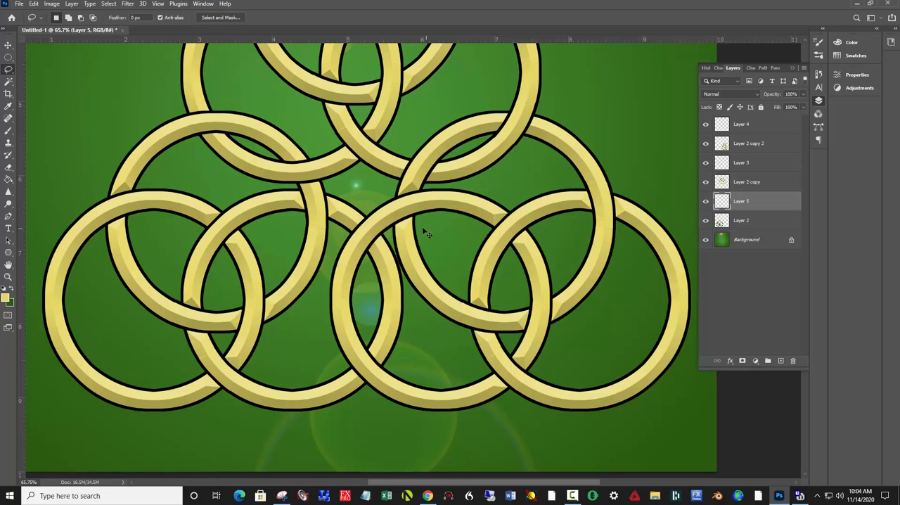
drag(744, 201, 743, 133)
- Nudge the copied segment left until it lines up with the left group's lower-right ring, and show the whole canvas
key(v)
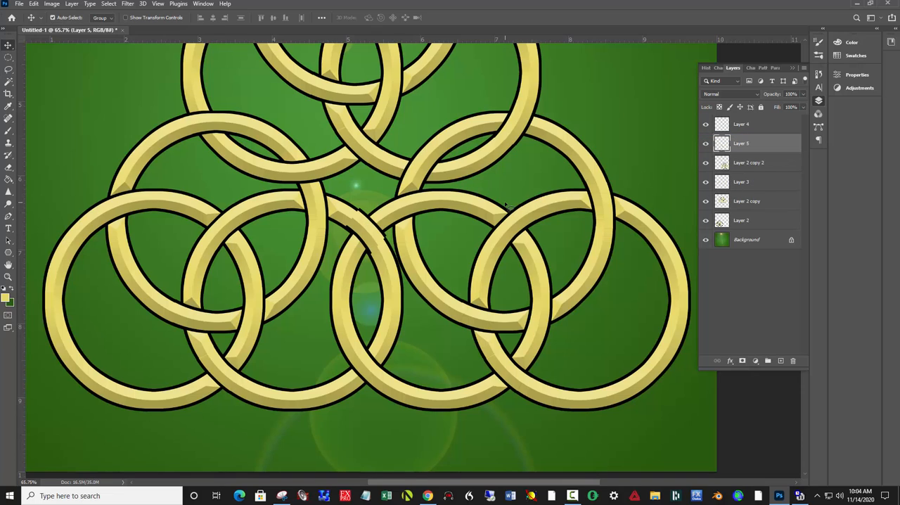
key(Left)
key(Left)
key(Left)
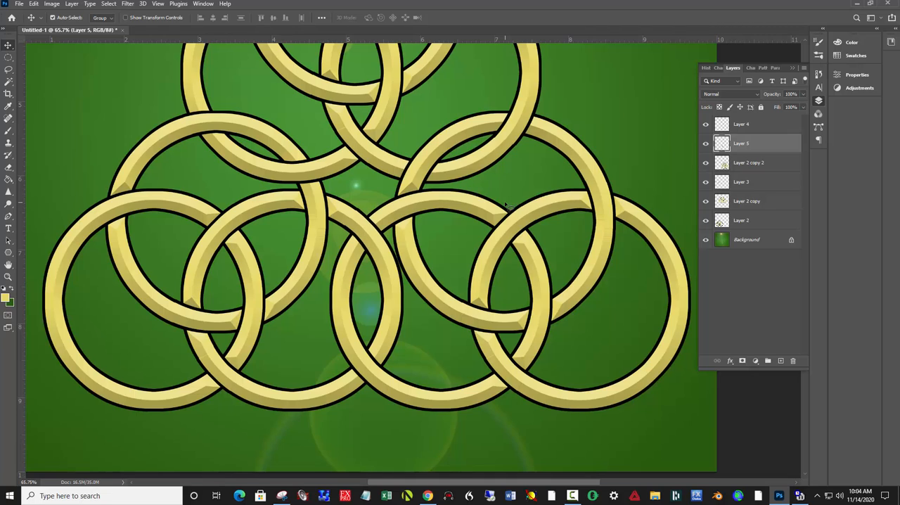
key(Left)
key(Left)
key(Right)
key(Right)
key(Left)
key(Right)
key(Left)
key(ctrl)
key(ctrl+0)
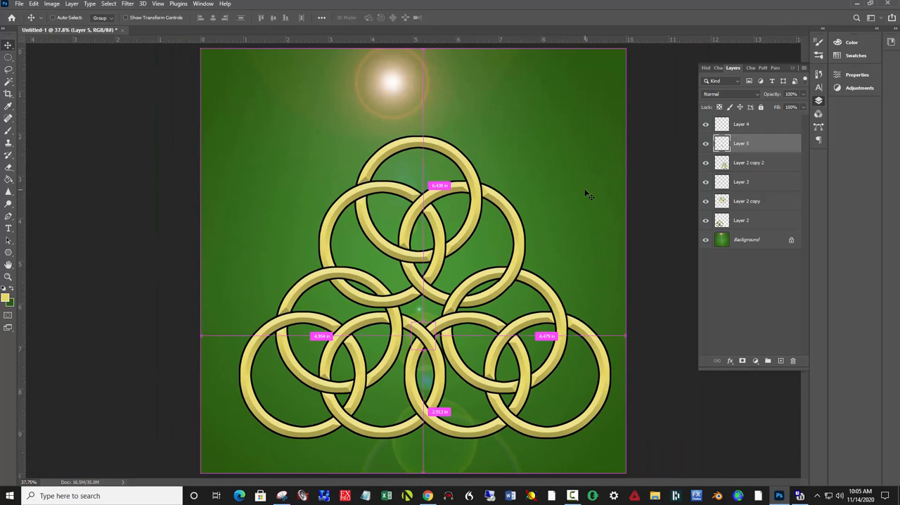
- Select every layer from Layer 4 down to Layer 2 and merge them, leaving the Background separate
shift+click(741, 123)
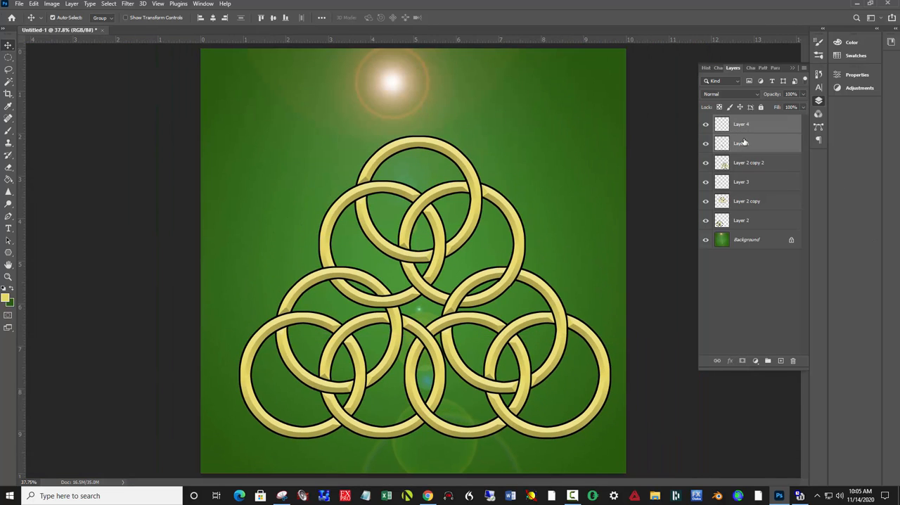
shift+click(744, 221)
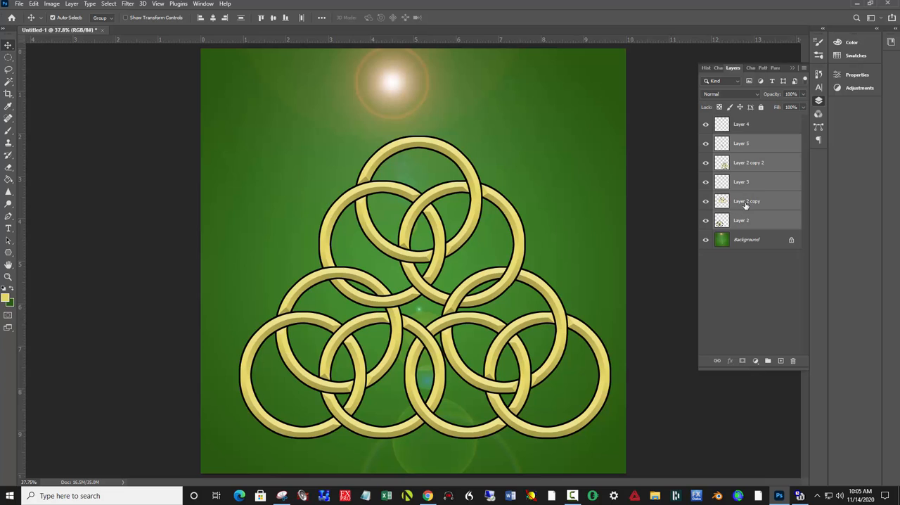
shift+click(759, 128)
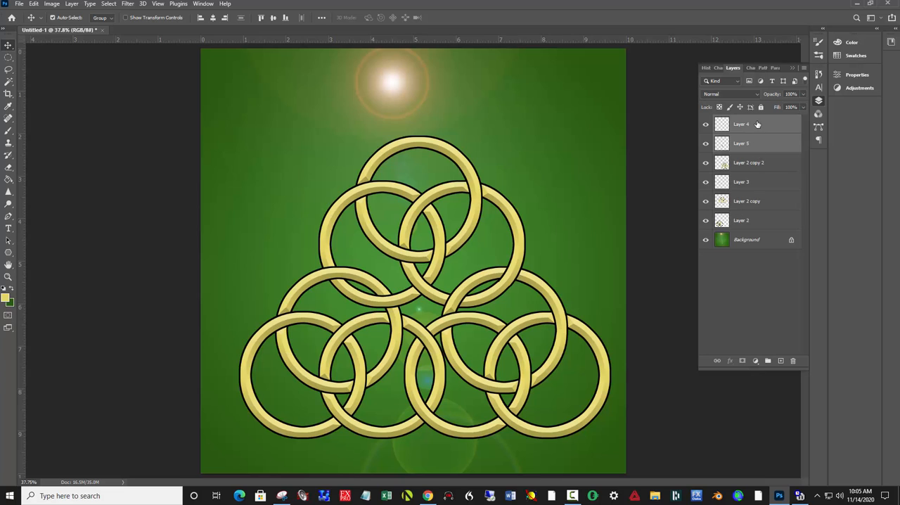
click(759, 127)
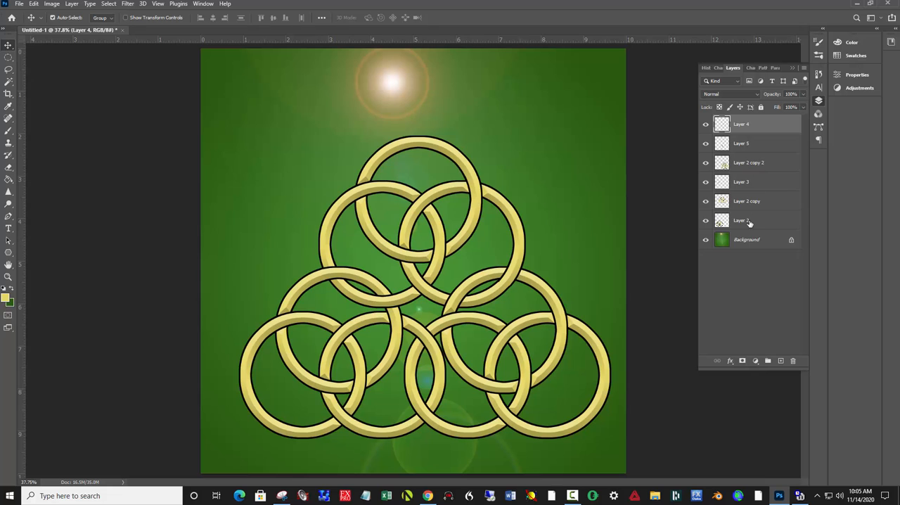
shift+click(750, 222)
right_click(765, 196)
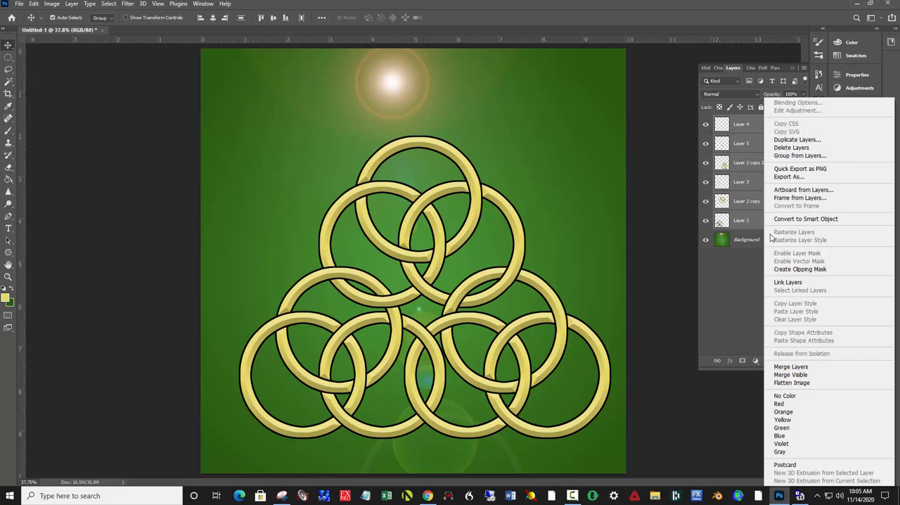
click(792, 367)
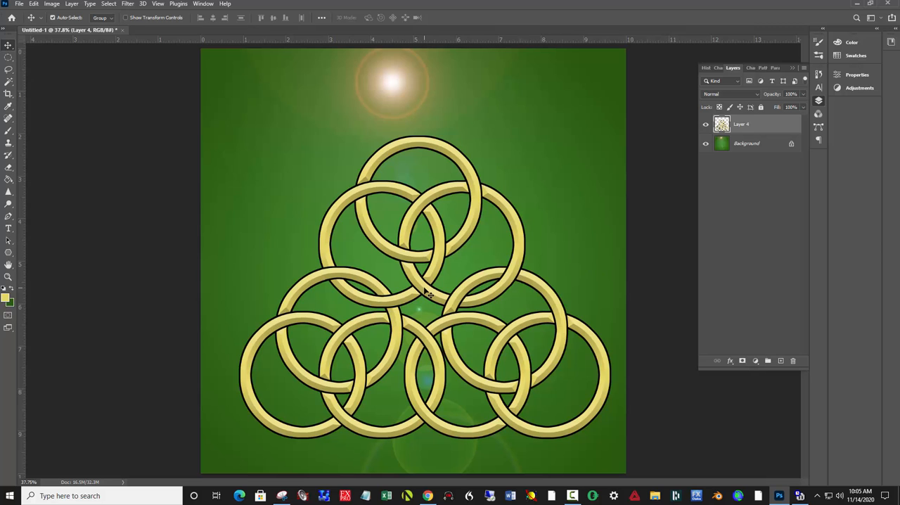
- Scale the merged ring pyramid proportionally to about 56% and position it in the lower-left part of the canvas
drag(426, 294, 418, 275)
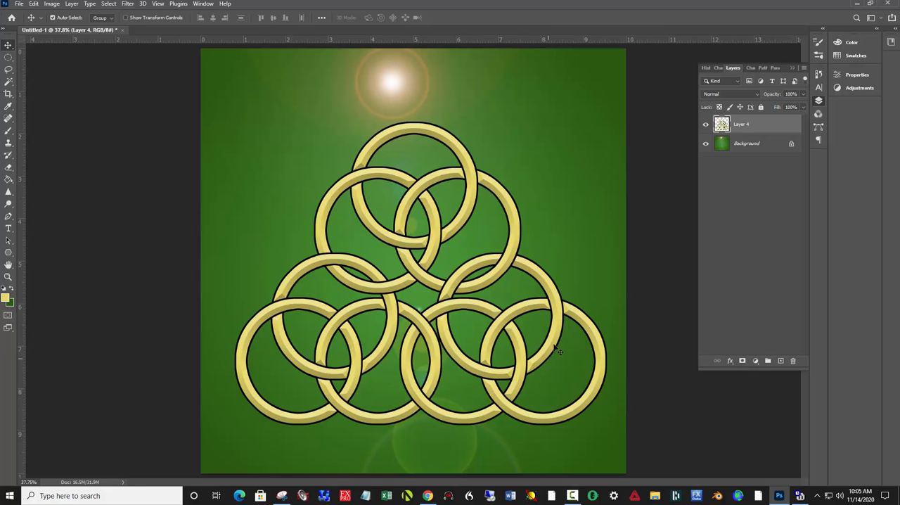
mouse_move(556, 321)
mouse_down()
mouse_move(547, 329)
mouse_move(552, 323)
mouse_up()
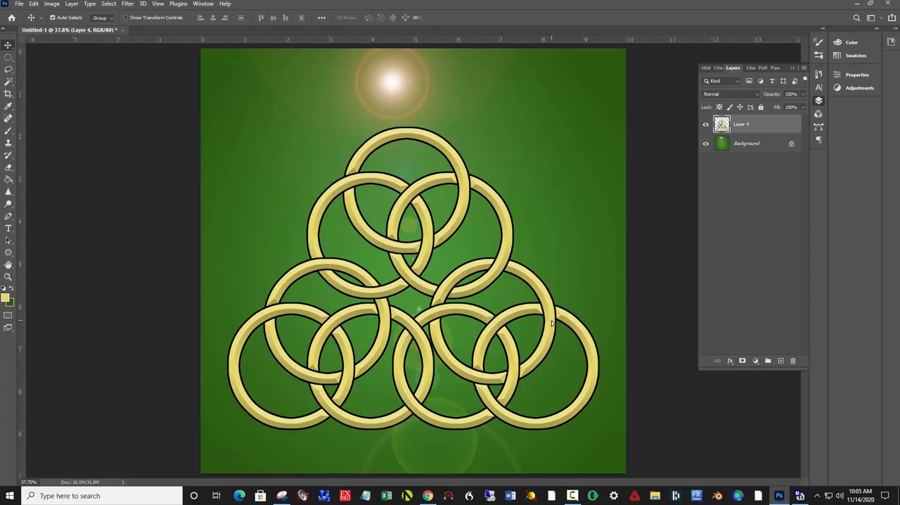
key(ctrl+t)
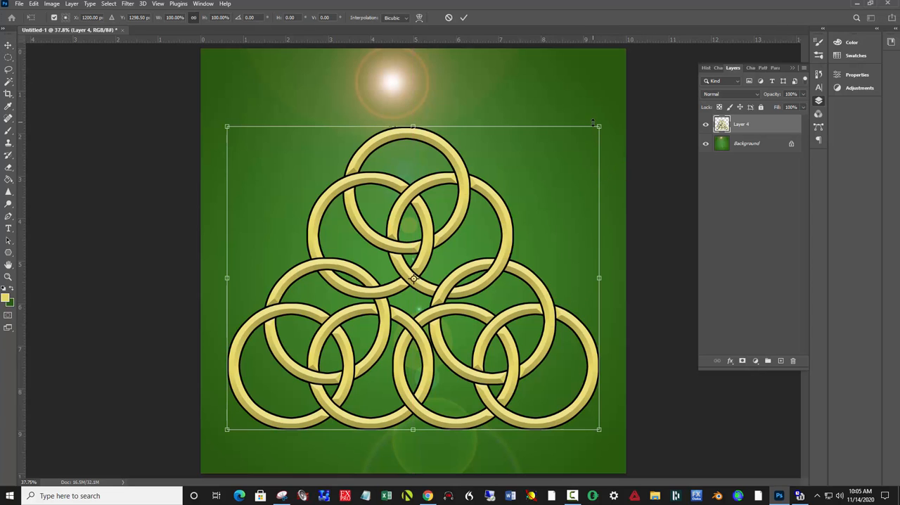
drag(595, 124, 526, 183)
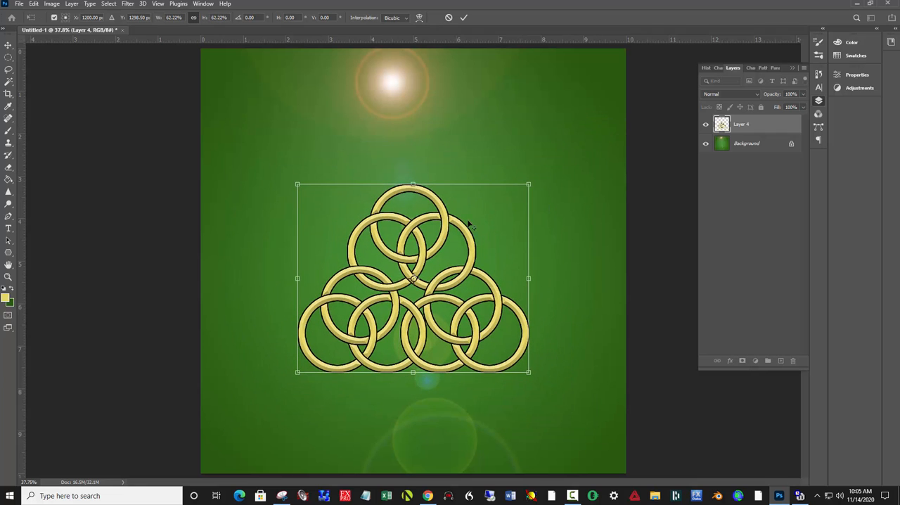
drag(422, 255, 349, 326)
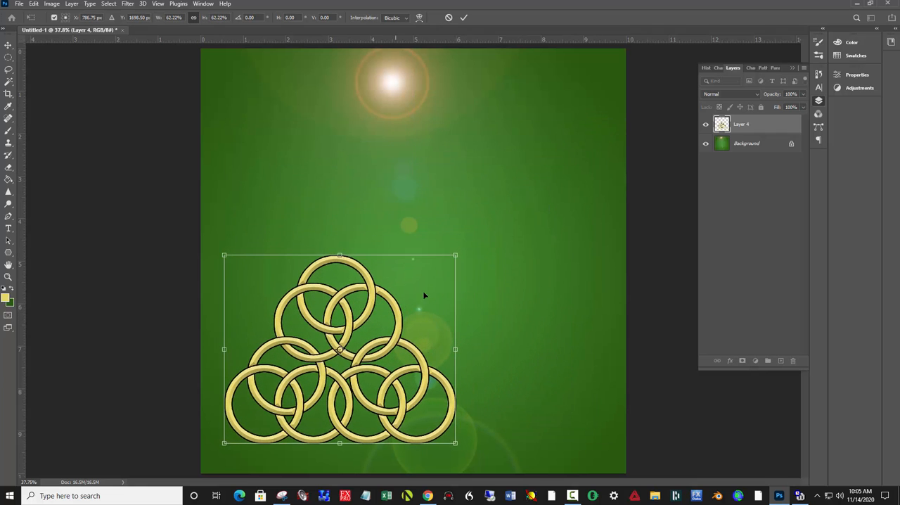
drag(454, 260, 446, 265)
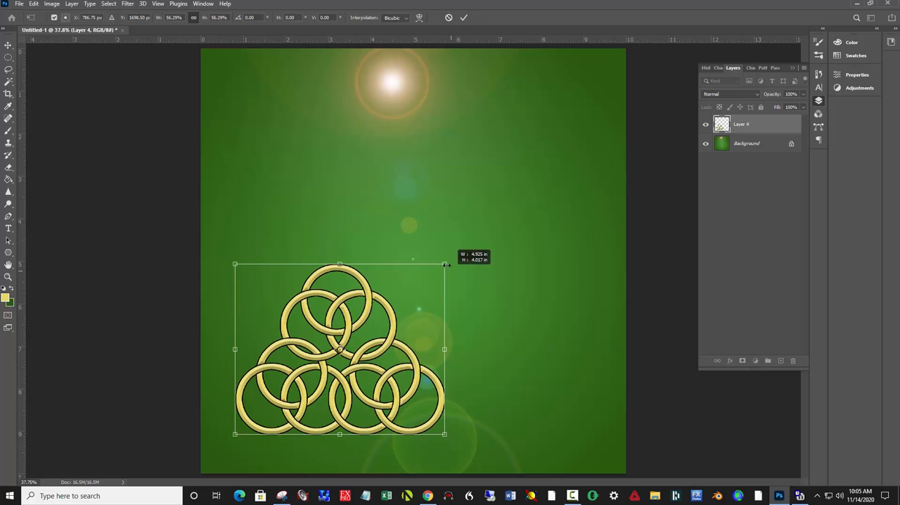
click(464, 19)
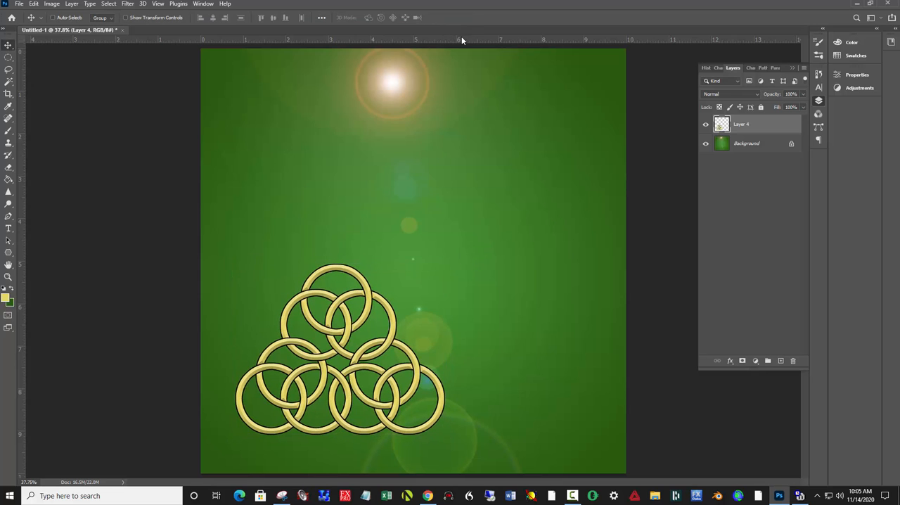
- Duplicate the pyramid layer twice, placing one copy above and the other to the right, with the two lower pyramids overlapping at their end rings
key(ctrl+j)
key(ctrl+j)
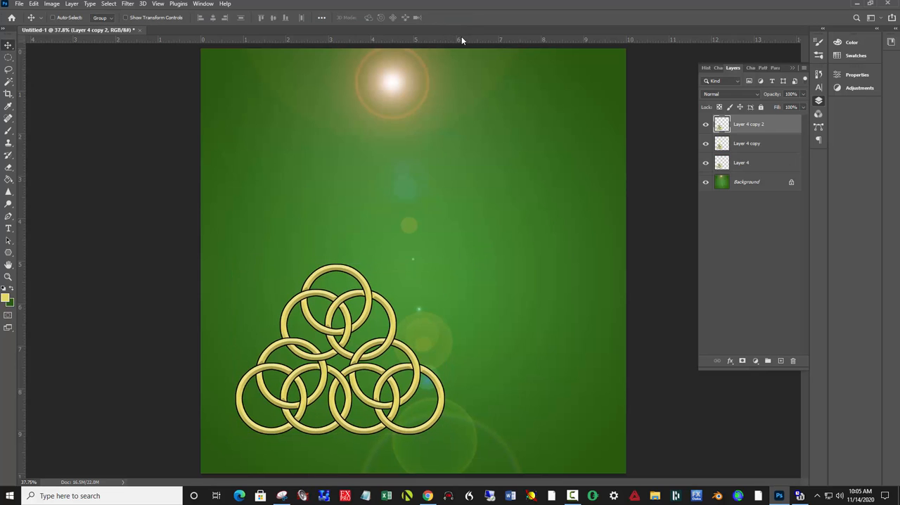
drag(343, 307, 519, 308)
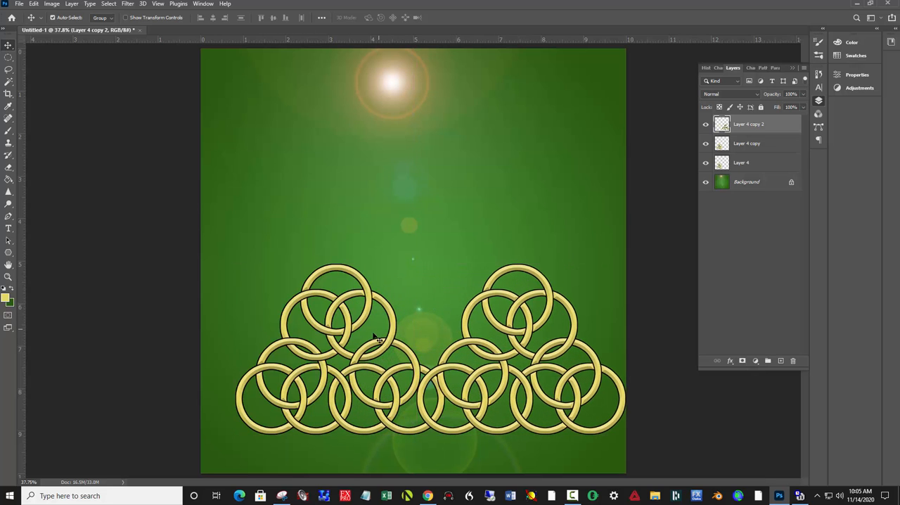
drag(356, 359, 393, 184)
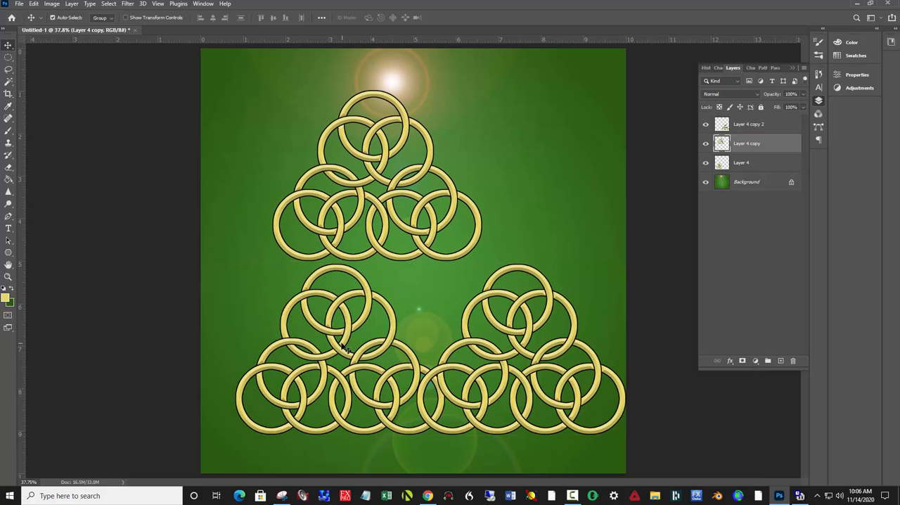
drag(346, 349, 331, 349)
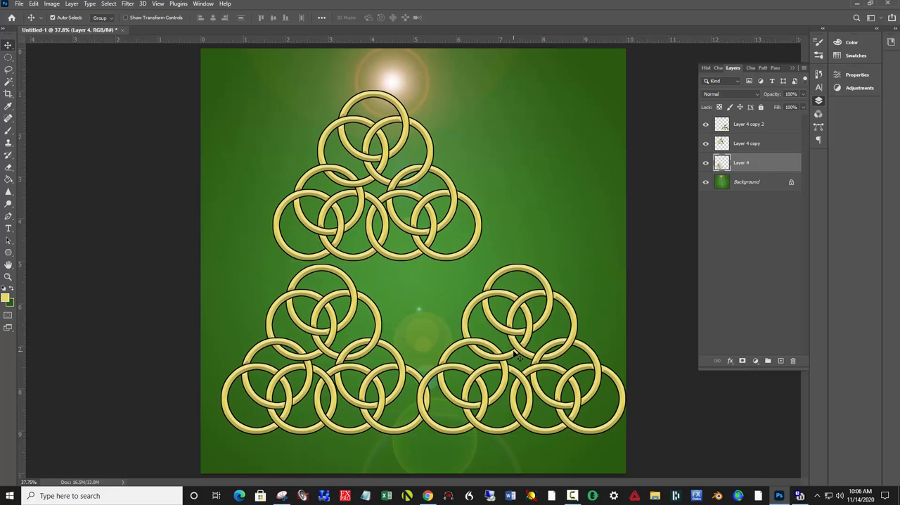
drag(508, 343, 504, 355)
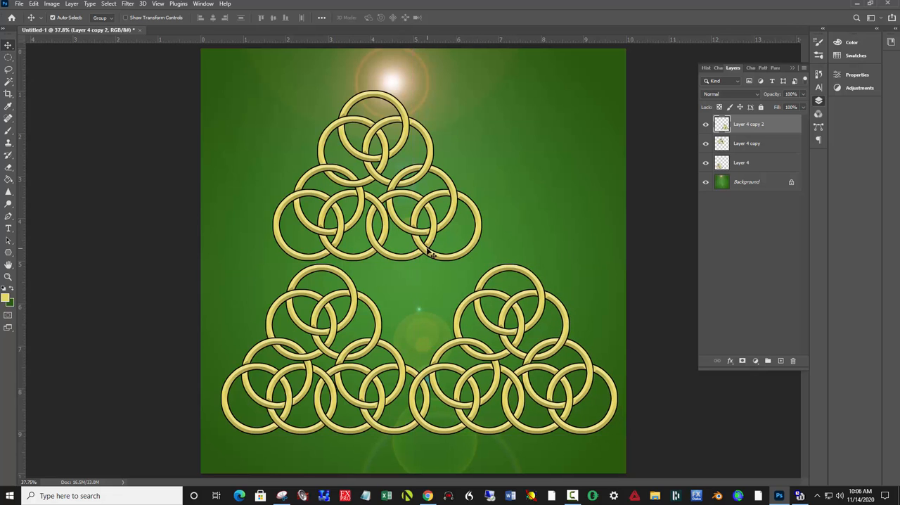
- Move the upper pyramid down and right, centring it so its bottom corner rings overlap the top rings of both lower pyramids
drag(431, 253, 470, 277)
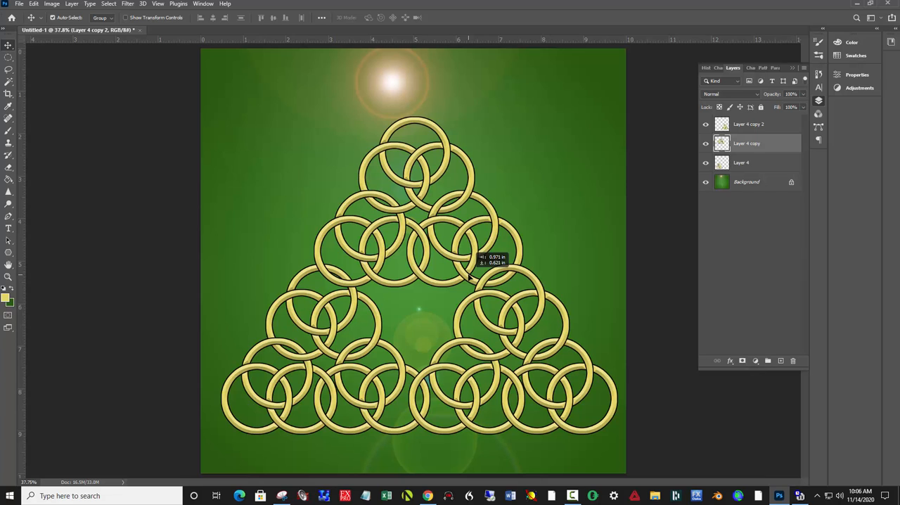
drag(469, 275, 469, 277)
key(Down)
key(Down)
key(Down)
key(Down)
key(Down)
key(Left)
key(Left)
key(Left)
key(Left)
key(Left)
key(Left)
key(Left)
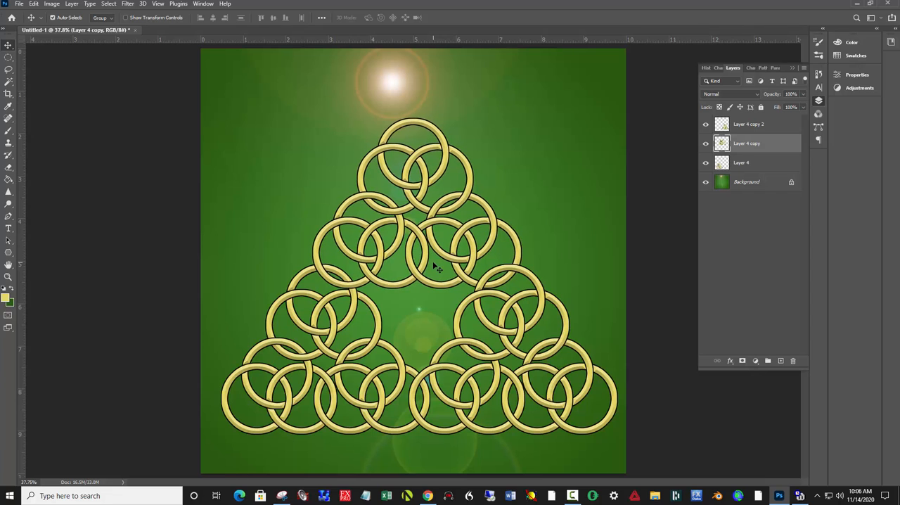
key(Left)
key(Left)
key(Left)
key(Up)
key(Up)
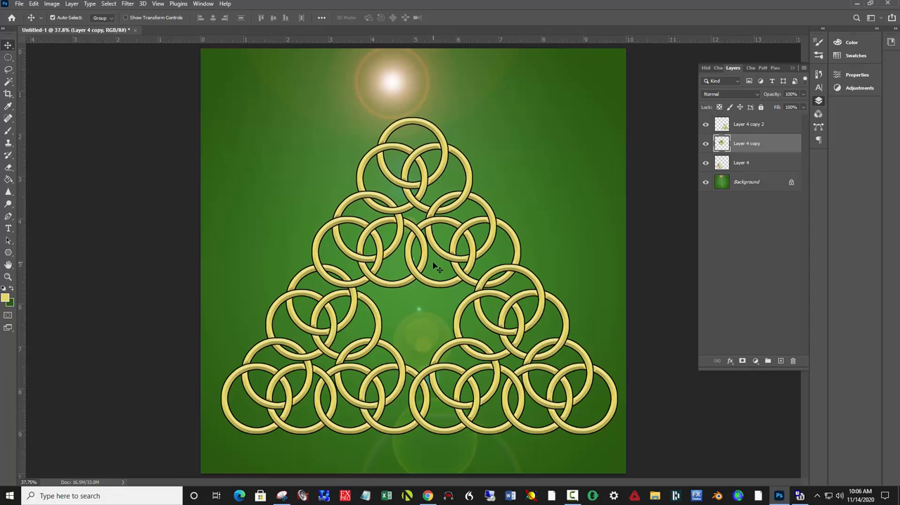